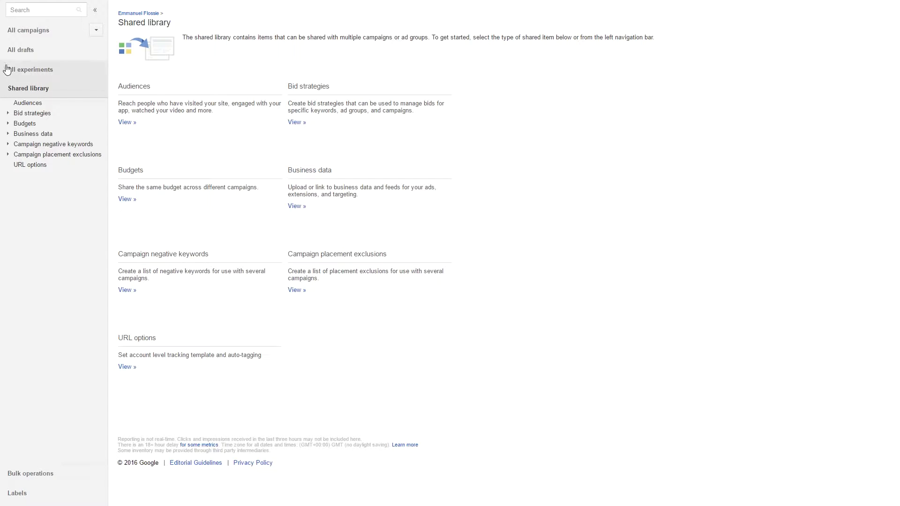
# Step: From Audiences, set up website-visitor remarketing with dynamic ads kept on and Retail as business type
pyautogui.click(125, 122)
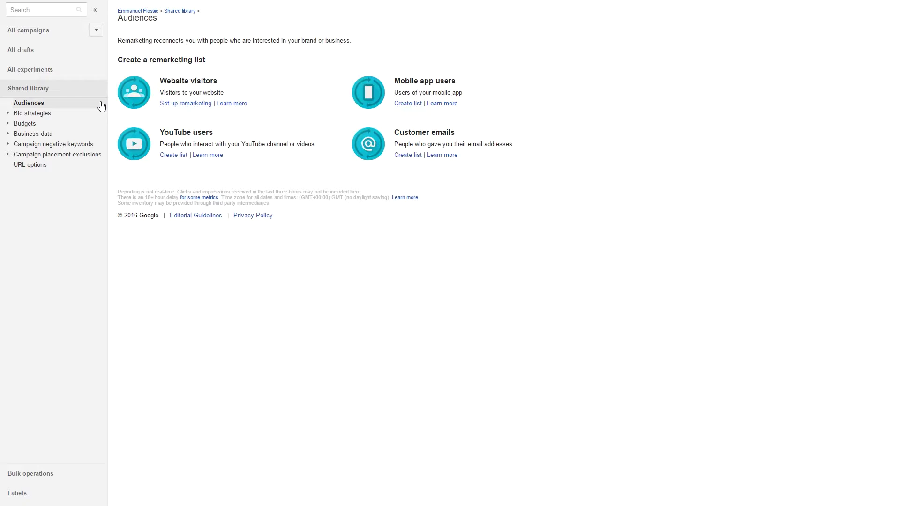
pyautogui.click(180, 103)
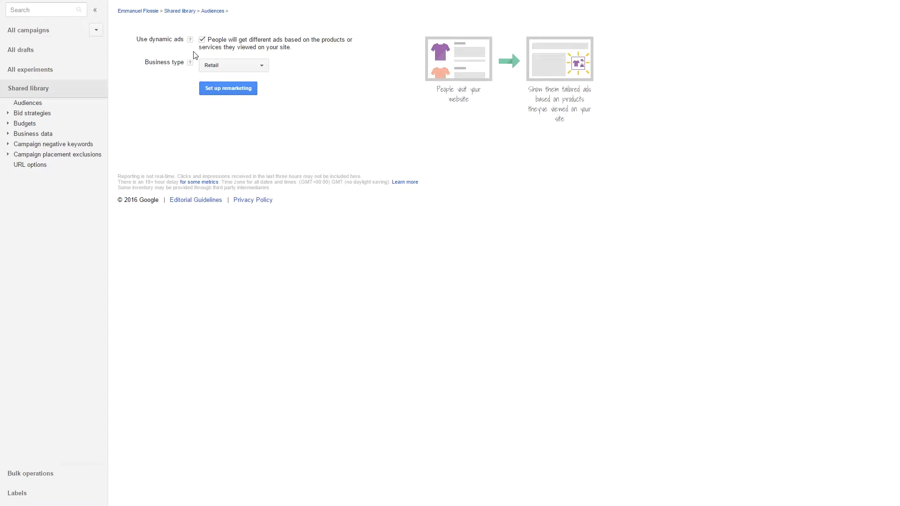
pyautogui.click(201, 41)
pyautogui.click(202, 41)
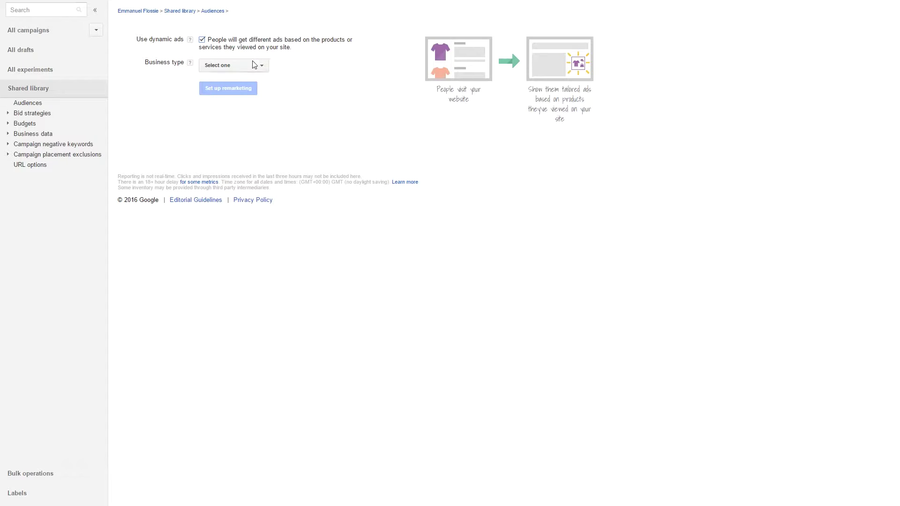
pyautogui.click(237, 69)
pyautogui.click(216, 81)
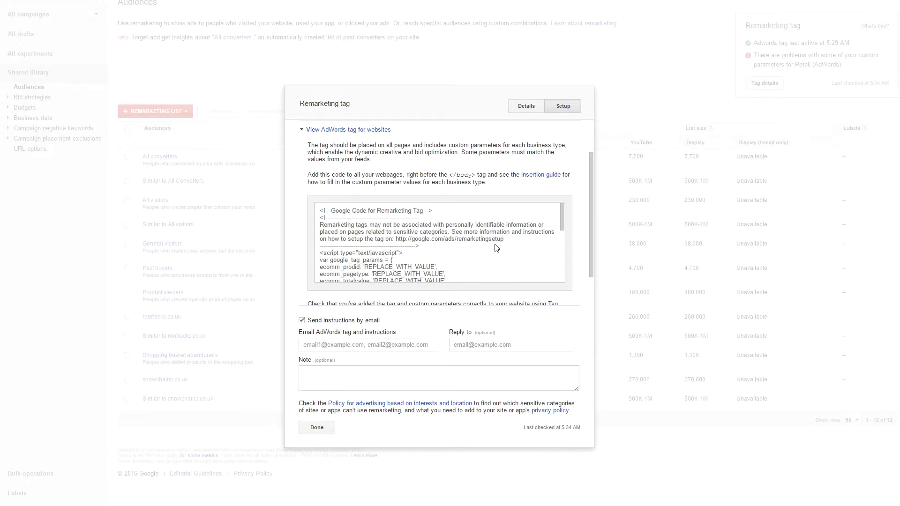
# Step: Scroll through the remarketing tag code and highlight its custom parameter lines
pyautogui.scroll(-2, 479, 251)
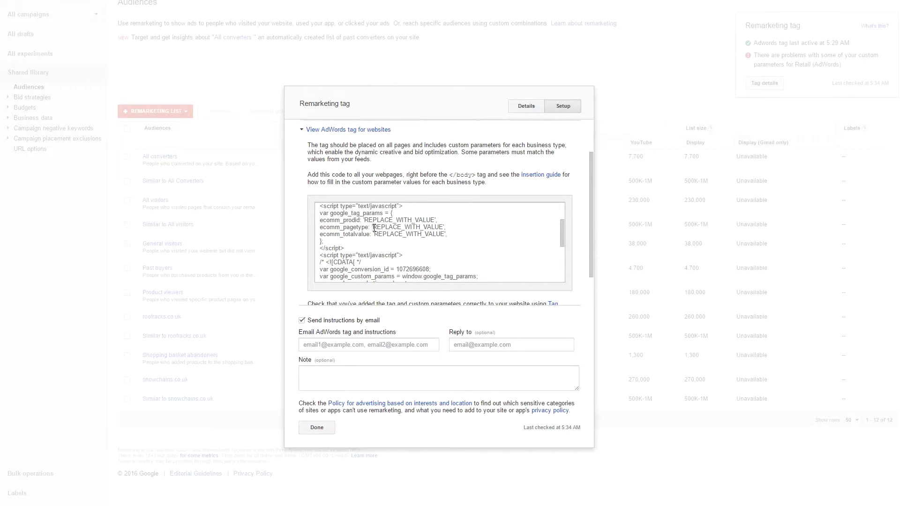
pyautogui.moveTo(338, 220); pyautogui.dragTo(441, 236)
pyautogui.hotkey('ctrl', 'a')
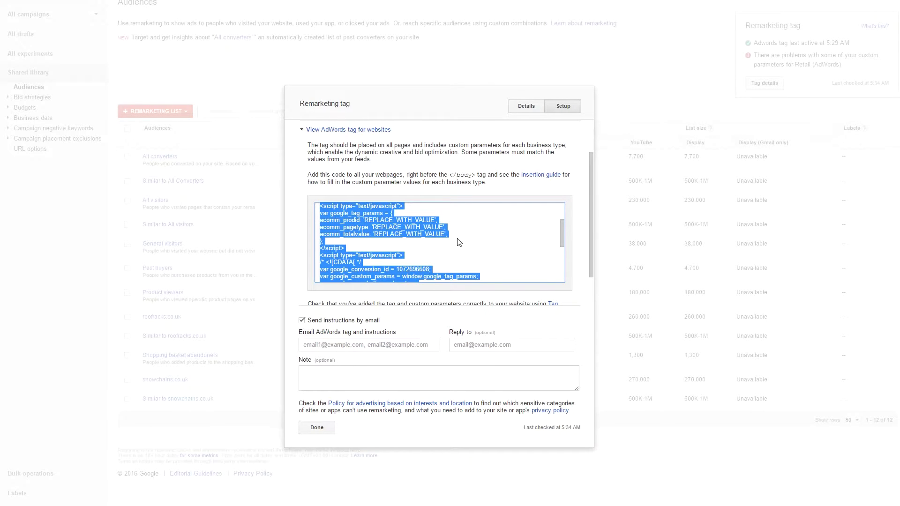
pyautogui.click(457, 237)
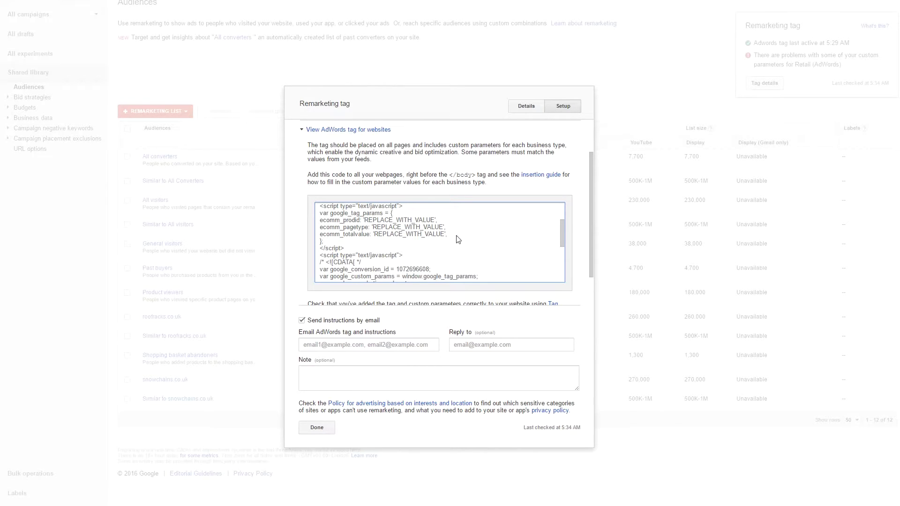
pyautogui.moveTo(561, 241)
pyautogui.mouseDown()
pyautogui.moveTo(561, 276)
pyautogui.moveTo(560, 236)
pyautogui.mouseUp()
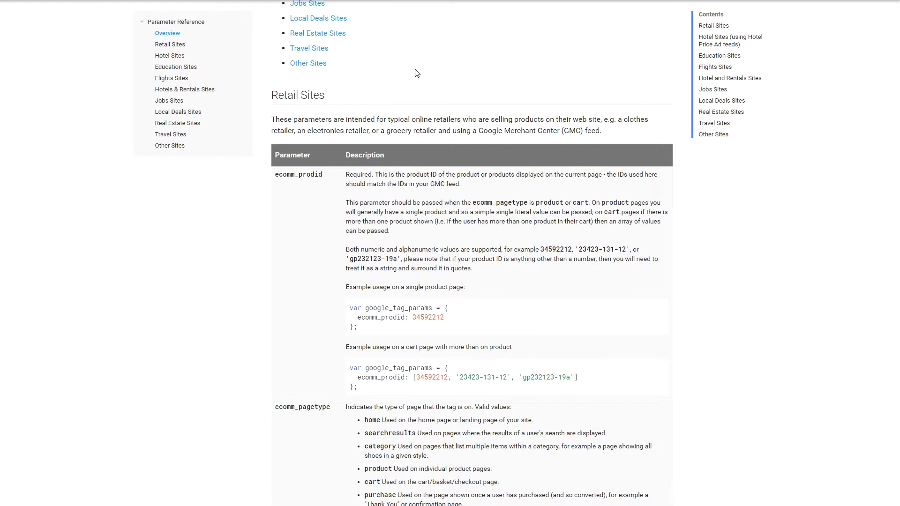
# Step: Scroll to the Retail Sites examples and highlight the product ID example 34592212
pyautogui.scroll(4, 519, 222)
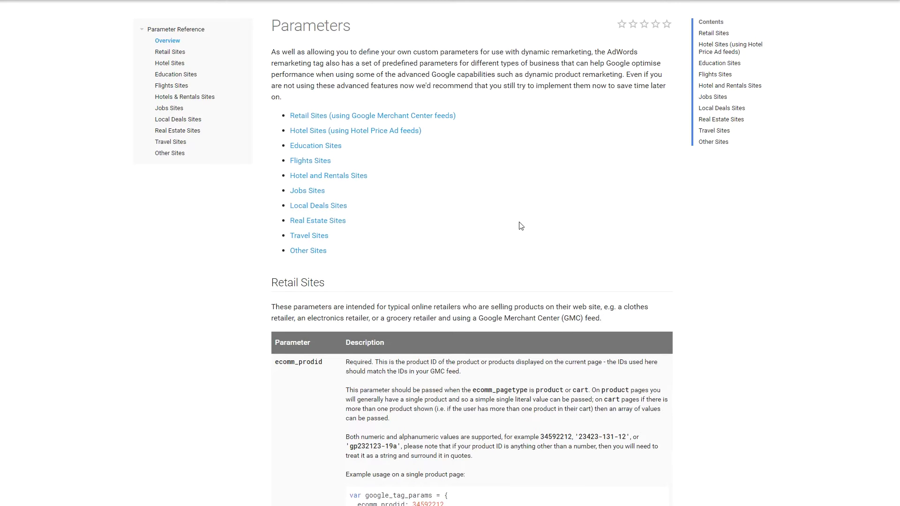
pyautogui.scroll(-3, 521, 226)
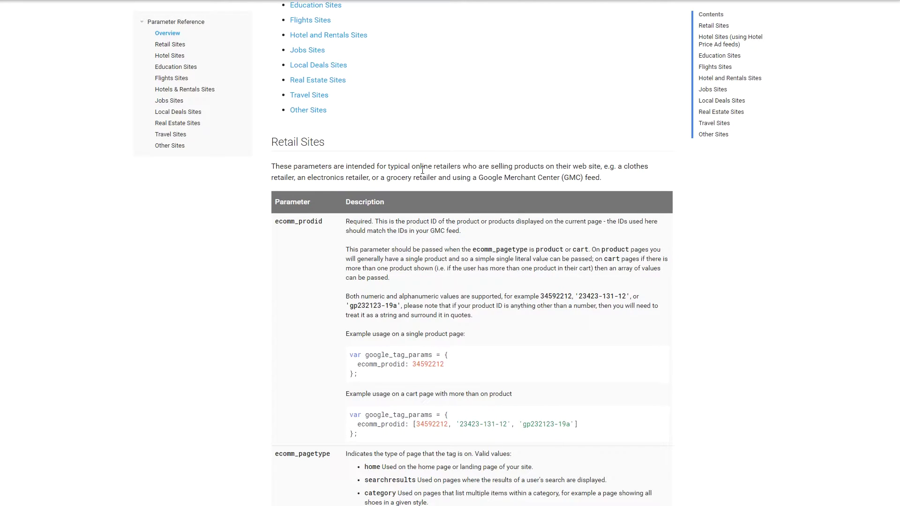
pyautogui.scroll(-3, 447, 206)
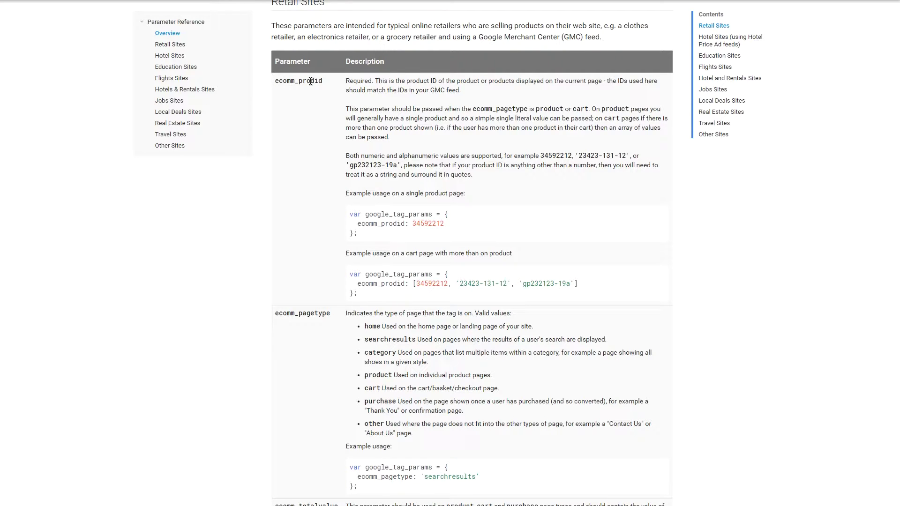
pyautogui.scroll(-4, 319, 100)
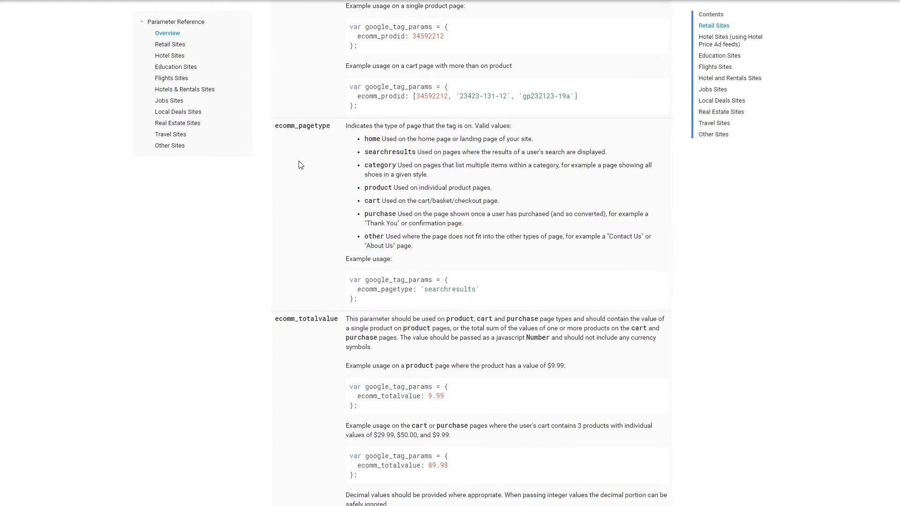
pyautogui.scroll(-2, 331, 288)
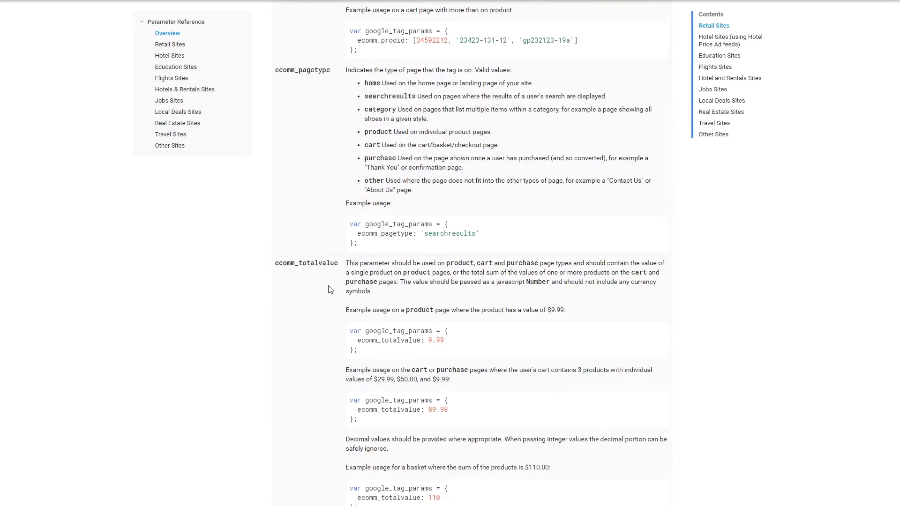
pyautogui.scroll(6, 328, 237)
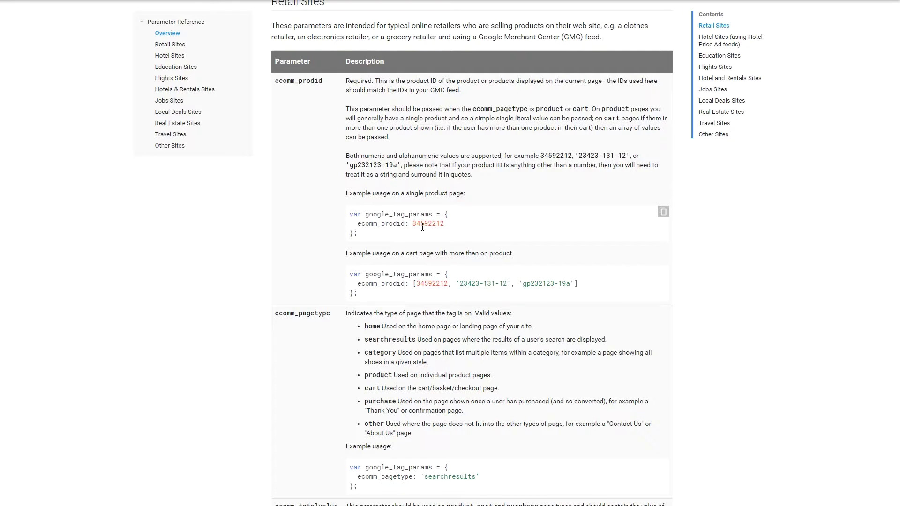
pyautogui.moveTo(414, 225); pyautogui.dragTo(444, 224)
pyautogui.click(427, 219)
pyautogui.moveTo(416, 224); pyautogui.dragTo(442, 223)
pyautogui.click(436, 224)
pyautogui.moveTo(459, 284); pyautogui.dragTo(512, 285)
pyautogui.scroll(-1, 508, 286)
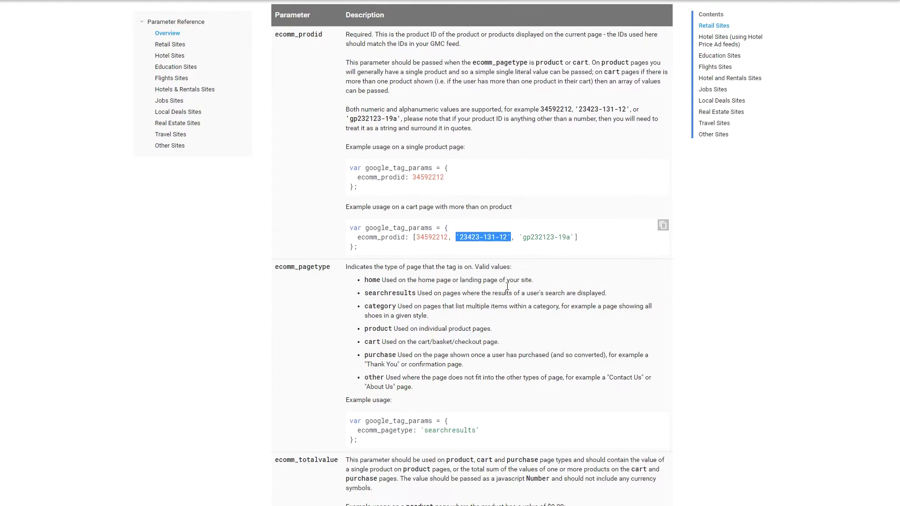
pyautogui.click(506, 291)
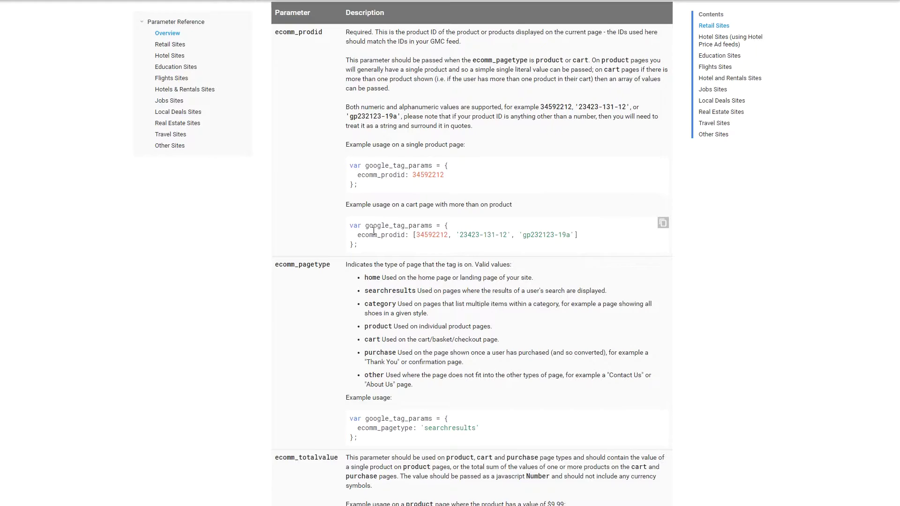
pyautogui.scroll(-1, 374, 232)
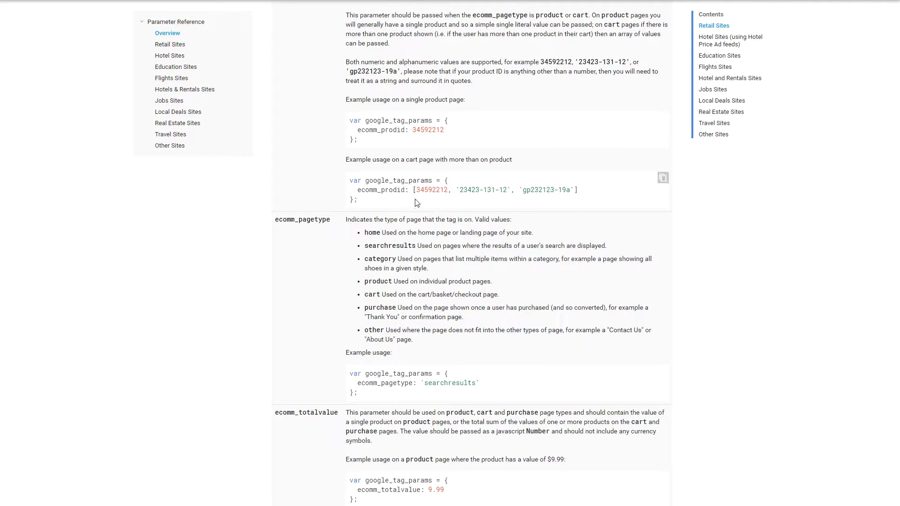
pyautogui.moveTo(412, 189); pyautogui.dragTo(576, 192)
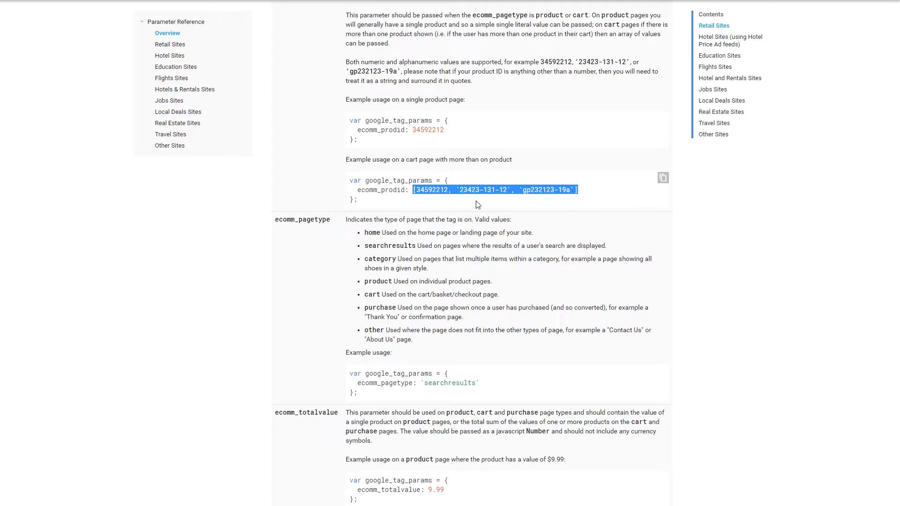
pyautogui.click(467, 273)
pyautogui.scroll(-2, 467, 272)
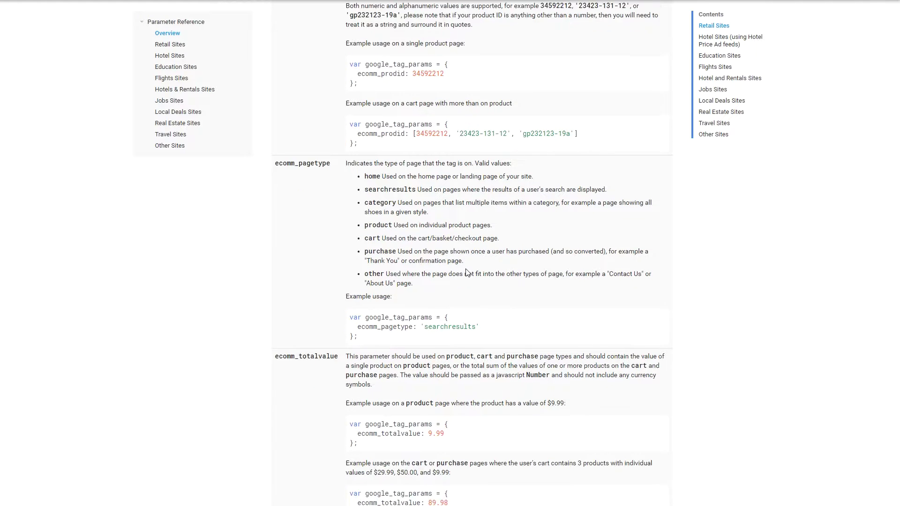
pyautogui.scroll(-1, 467, 272)
pyautogui.scroll(-1, 453, 203)
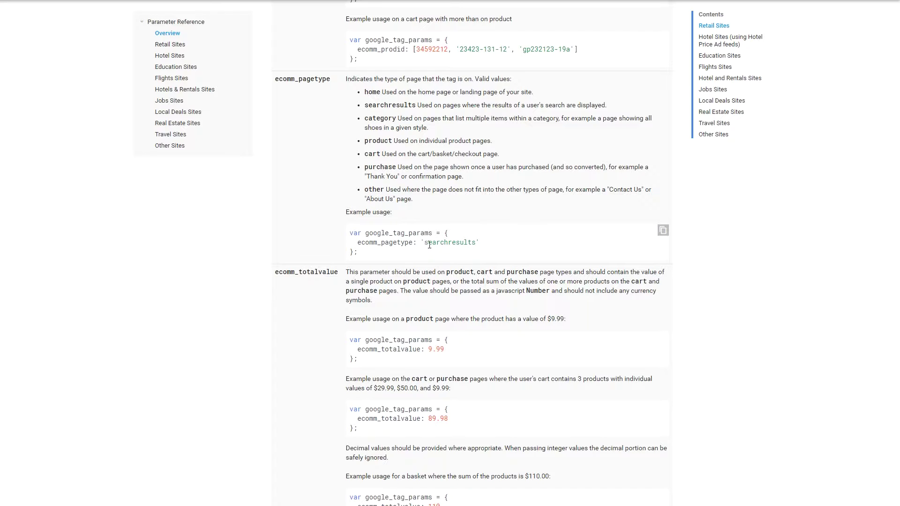
pyautogui.moveTo(424, 245); pyautogui.dragTo(474, 244)
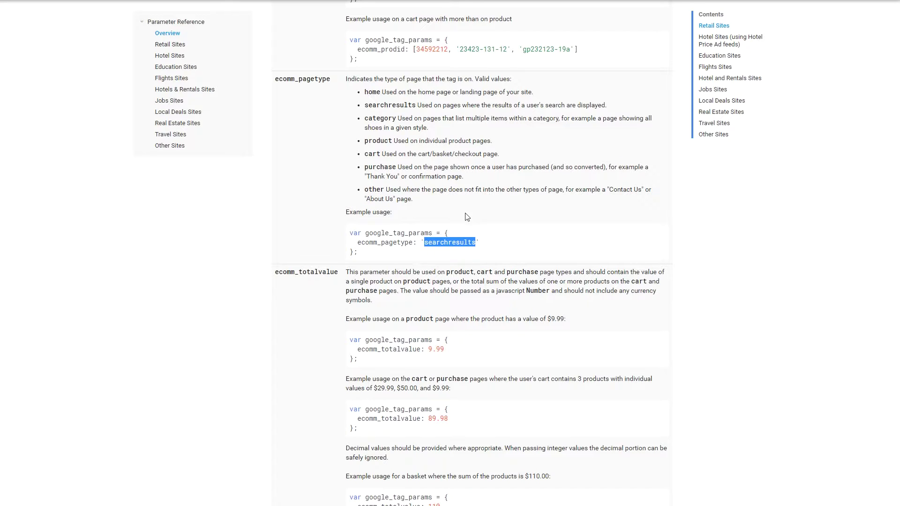
pyautogui.click(484, 208)
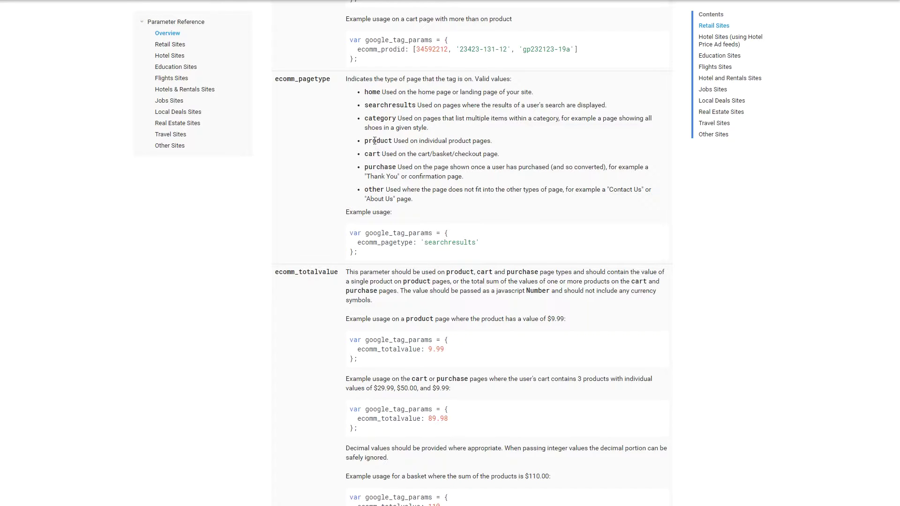
pyautogui.moveTo(374, 141); pyautogui.dragTo(388, 167)
pyautogui.click(417, 171)
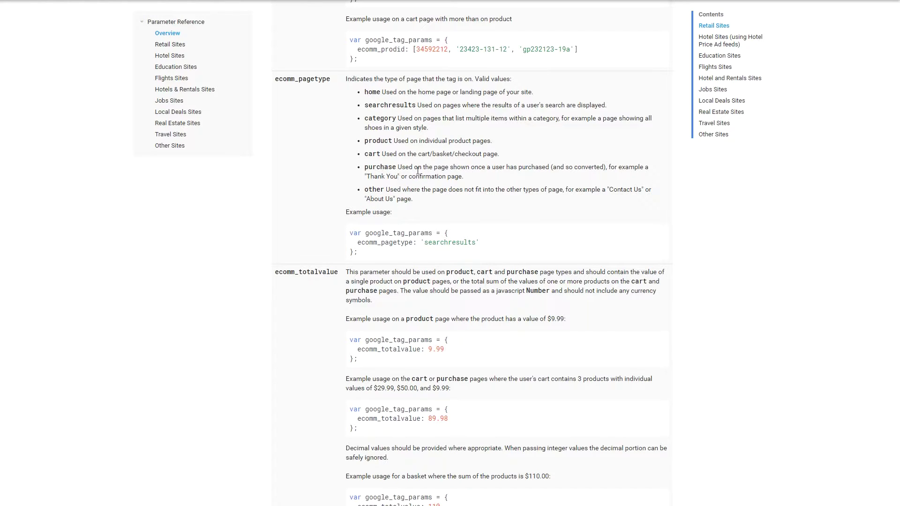
pyautogui.doubleClick(388, 169)
pyautogui.scroll(-1, 493, 222)
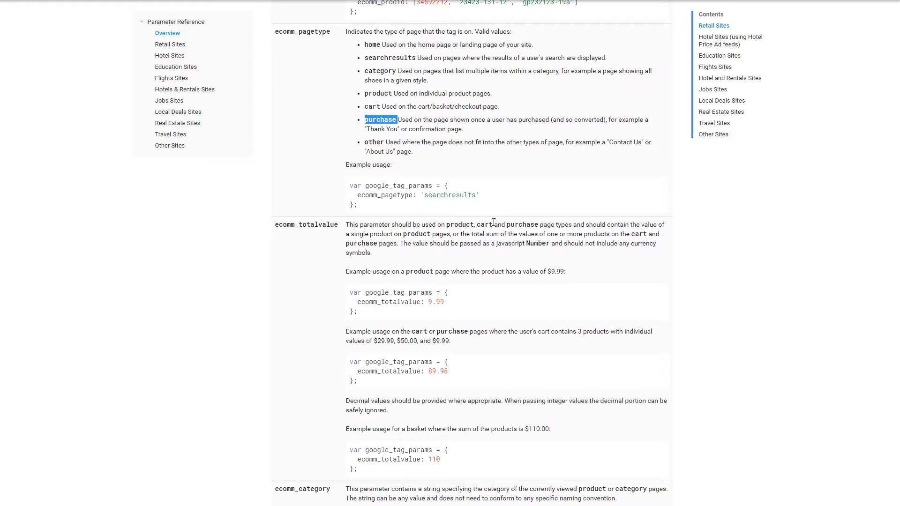
pyautogui.scroll(-3, 493, 222)
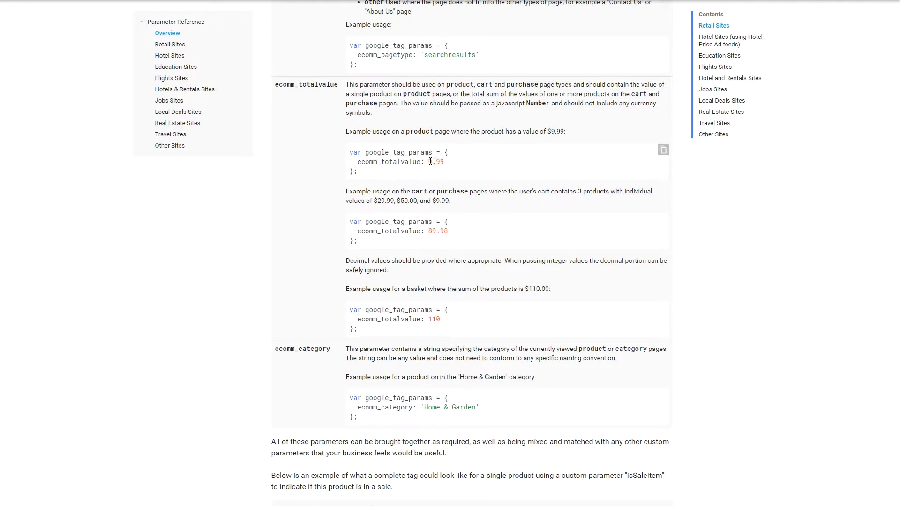
# Step: Highlight the 9.99 total value example and the Home & Garden ecomm_category example
pyautogui.moveTo(428, 162); pyautogui.dragTo(441, 163)
pyautogui.scroll(-1, 421, 277)
pyautogui.scroll(-2, 421, 277)
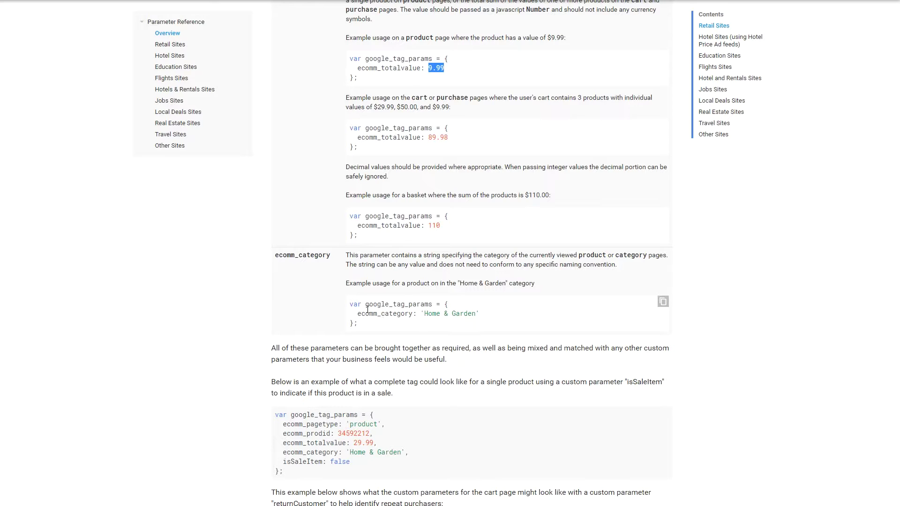
pyautogui.scroll(-1, 359, 313)
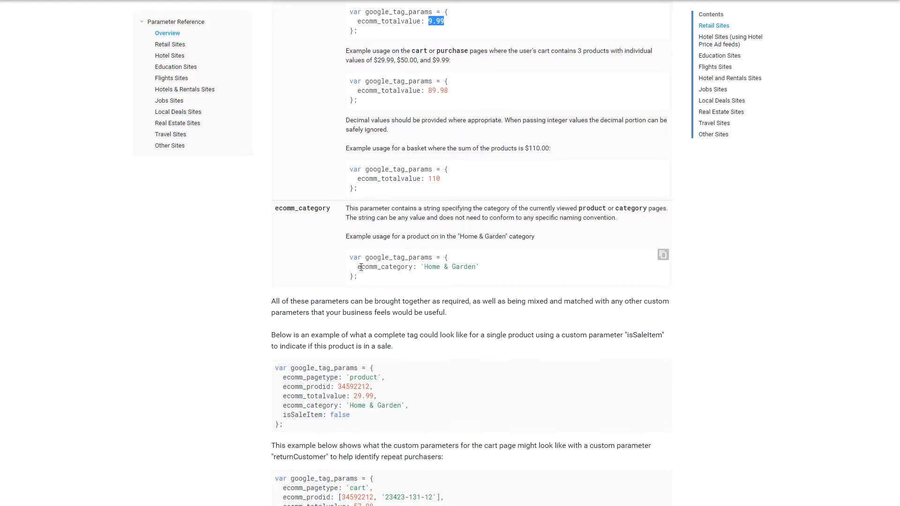
pyautogui.moveTo(358, 268); pyautogui.dragTo(480, 267)
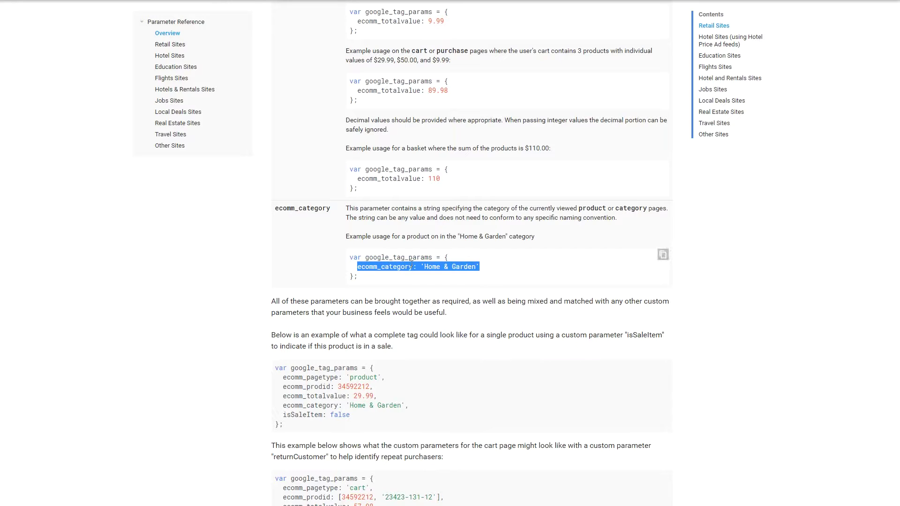
pyautogui.click(383, 275)
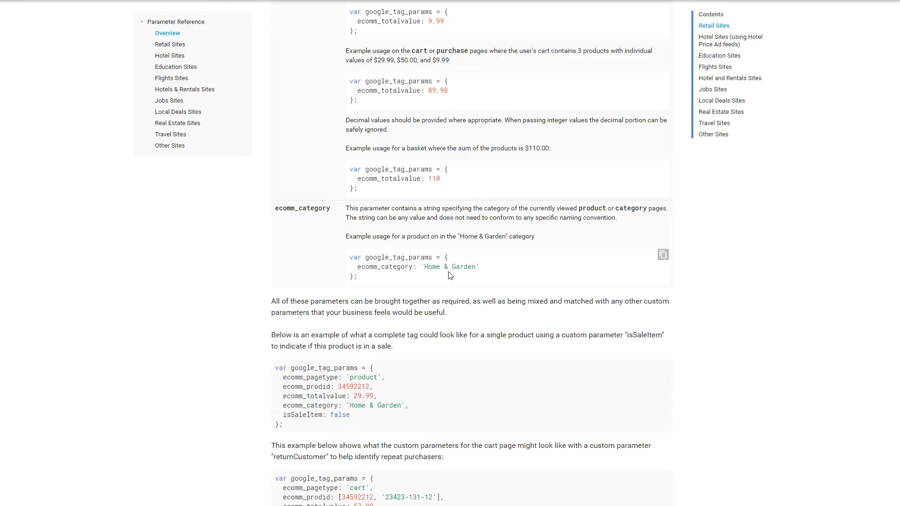
pyautogui.moveTo(425, 266); pyautogui.dragTo(475, 268)
pyautogui.click(474, 267)
# Step: Select the full single-product example tag using the isSaleItem parameter
pyautogui.scroll(-1, 316, 378)
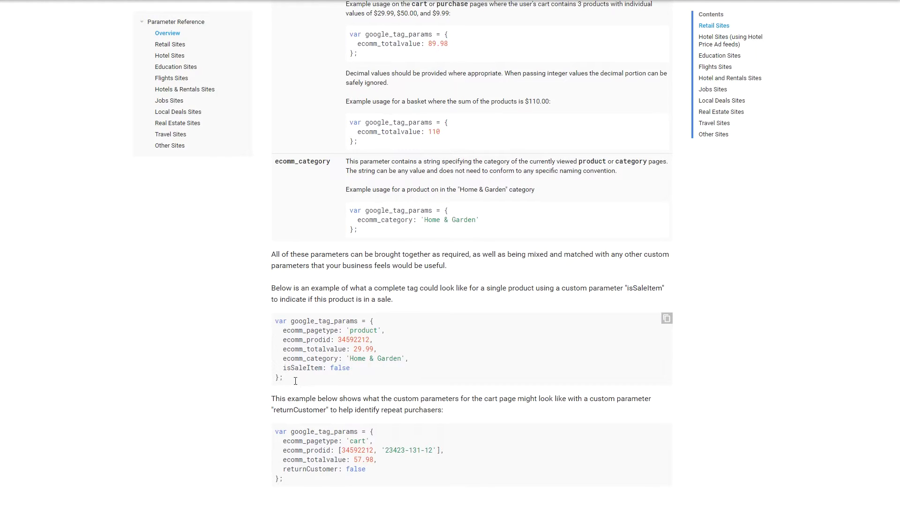
pyautogui.moveTo(296, 382); pyautogui.dragTo(274, 320)
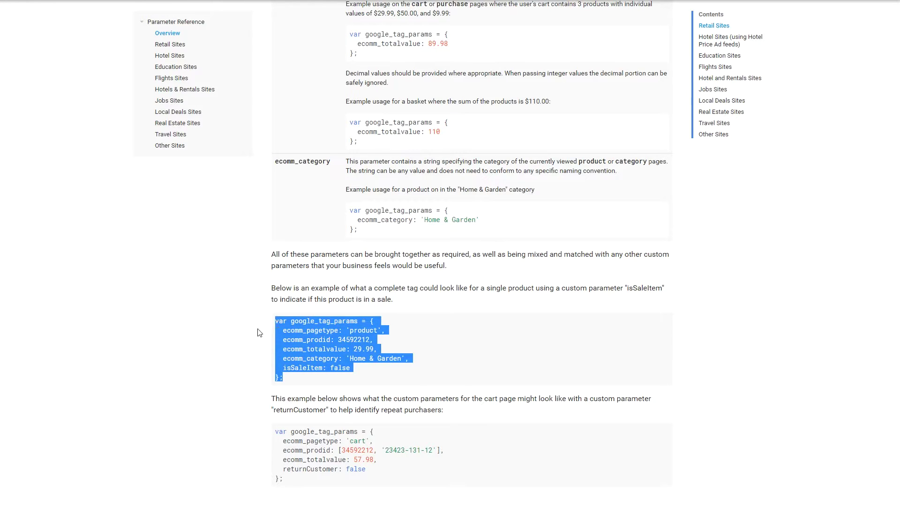
pyautogui.click(259, 332)
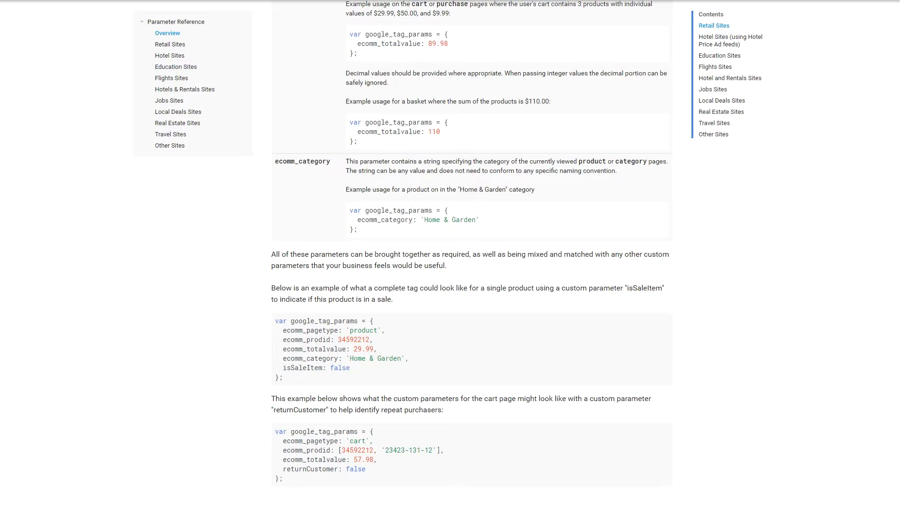
pyautogui.moveTo(306, 382); pyautogui.dragTo(275, 322)
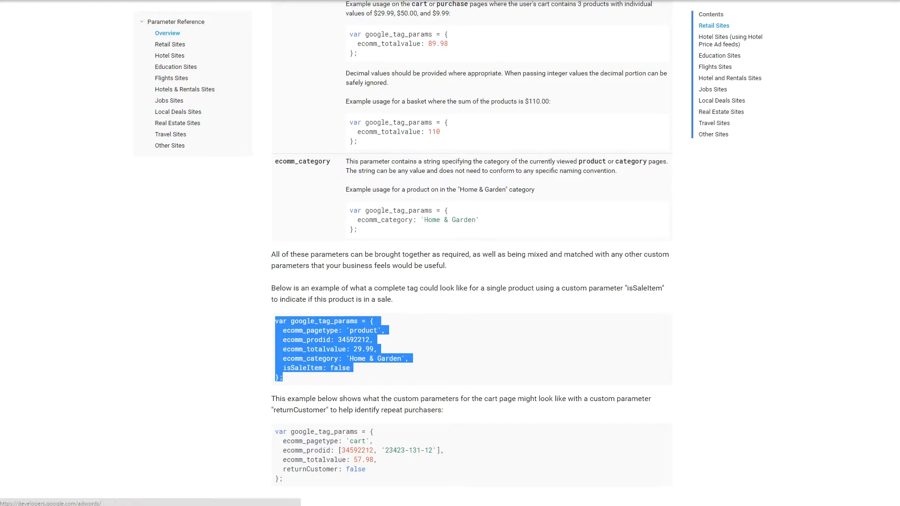
# Step: Switch to the AdWords tag code, deselect it, and scroll to the REPLACE_WITH_VALUE lines
pyautogui.hotkey('ctrl', 'Tab')
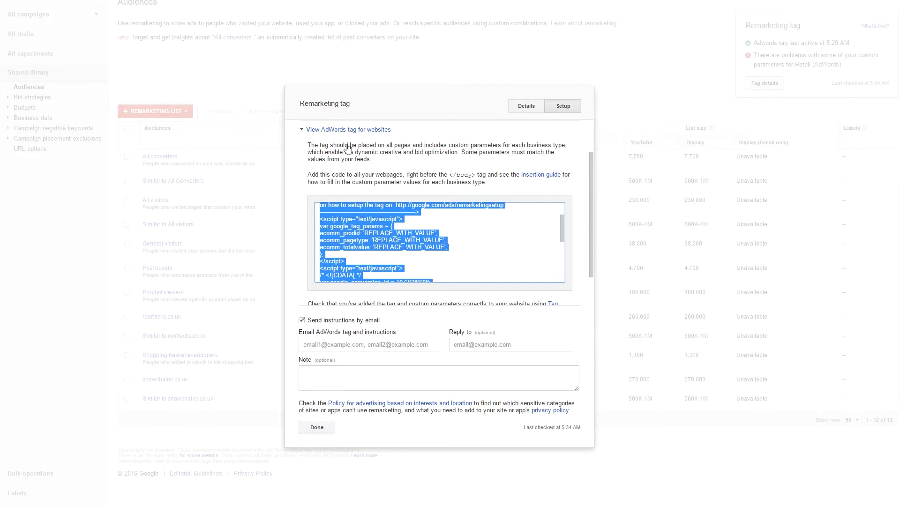
pyautogui.click(349, 233)
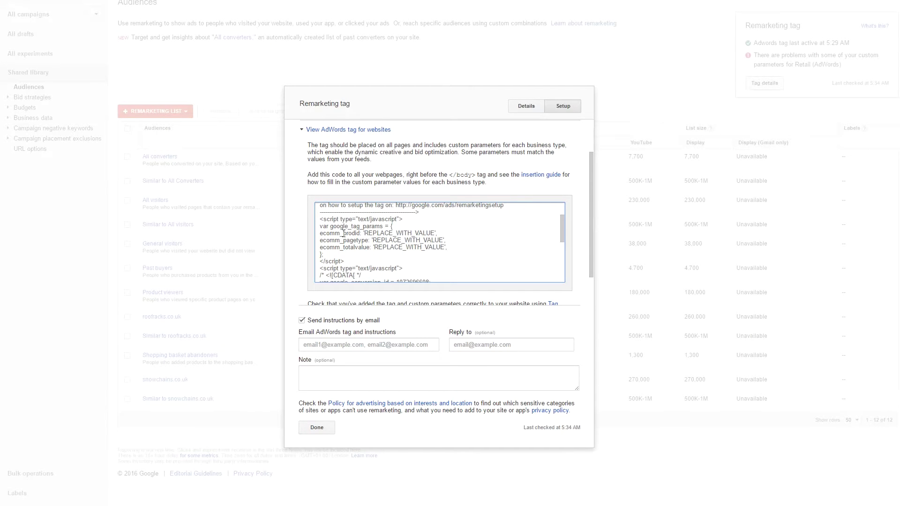
pyautogui.scroll(-3, 351, 234)
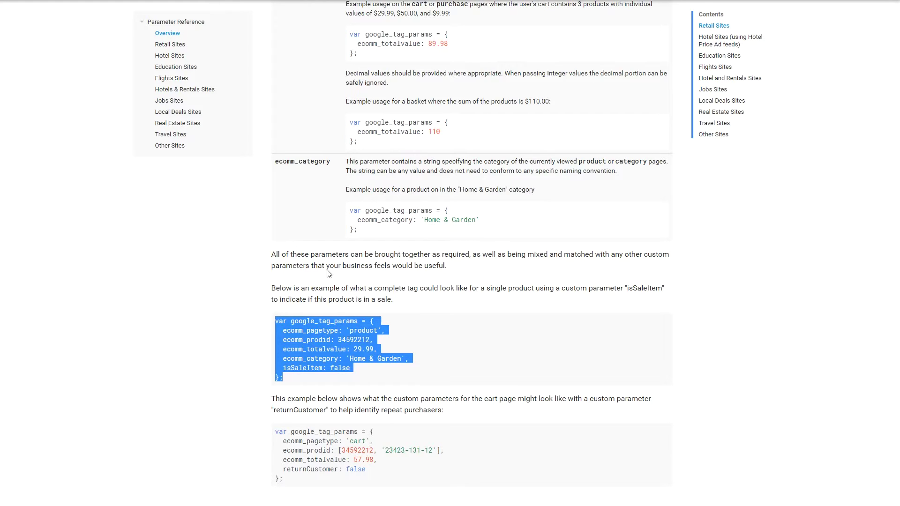
# Step: Scroll the Retail Sites guide up to Parameters, then down to the ecomm_pagetype values
pyautogui.click(416, 236)
pyautogui.scroll(5, 416, 235)
pyautogui.scroll(7, 416, 236)
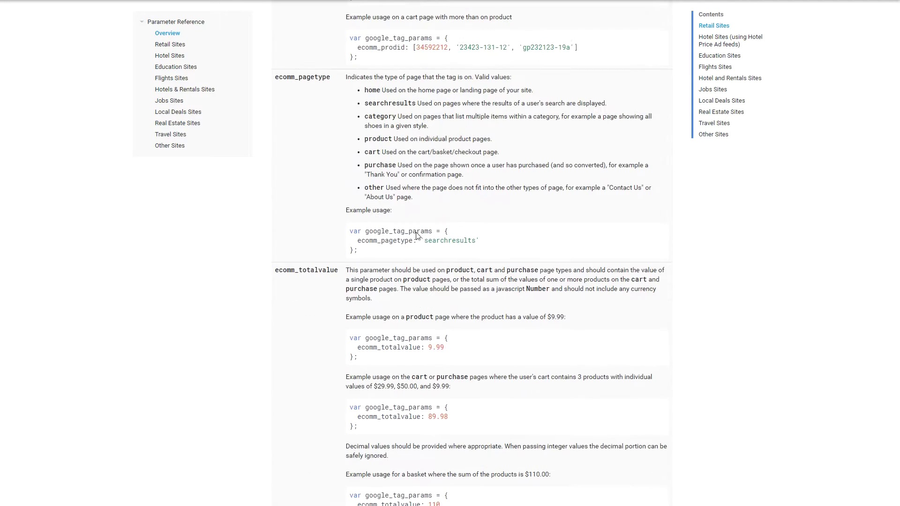
pyautogui.scroll(5, 416, 236)
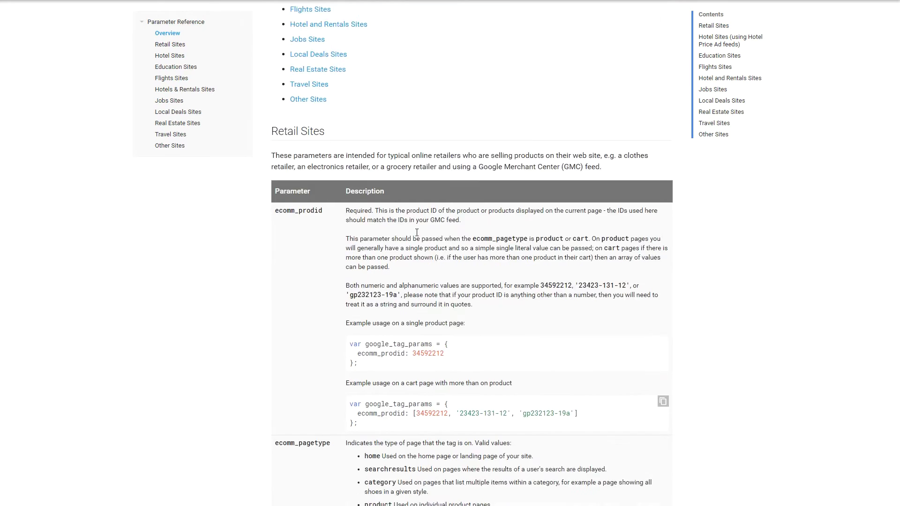
pyautogui.scroll(2, 403, 195)
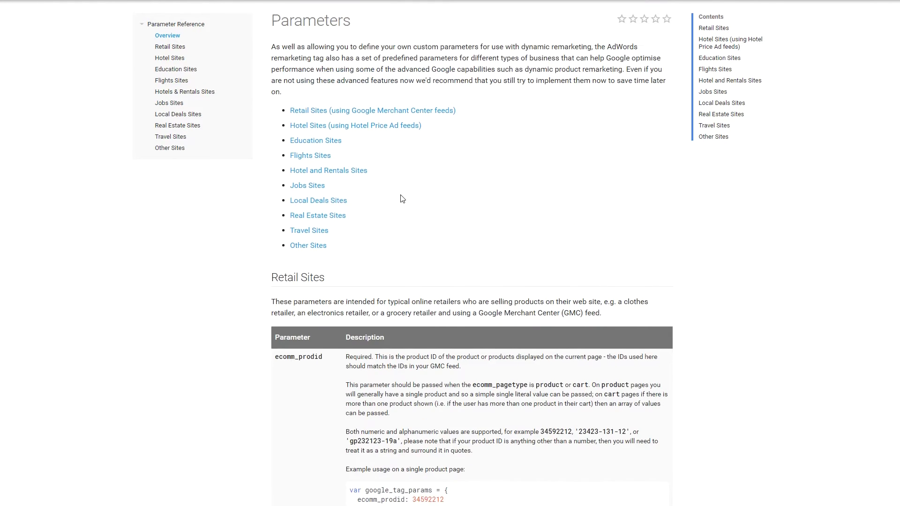
pyautogui.scroll(-3, 430, 229)
pyautogui.scroll(1, 430, 235)
pyautogui.scroll(-3, 436, 233)
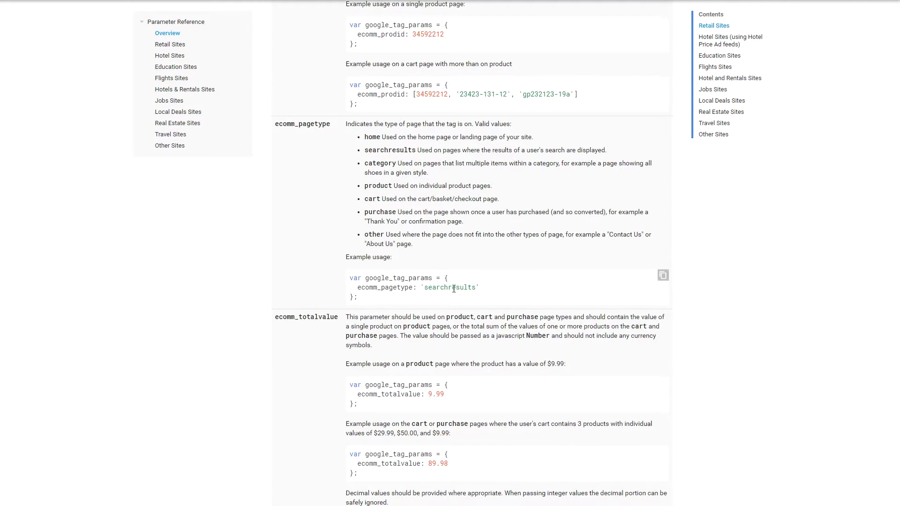
pyautogui.scroll(-10, 454, 289)
pyautogui.scroll(-4, 454, 292)
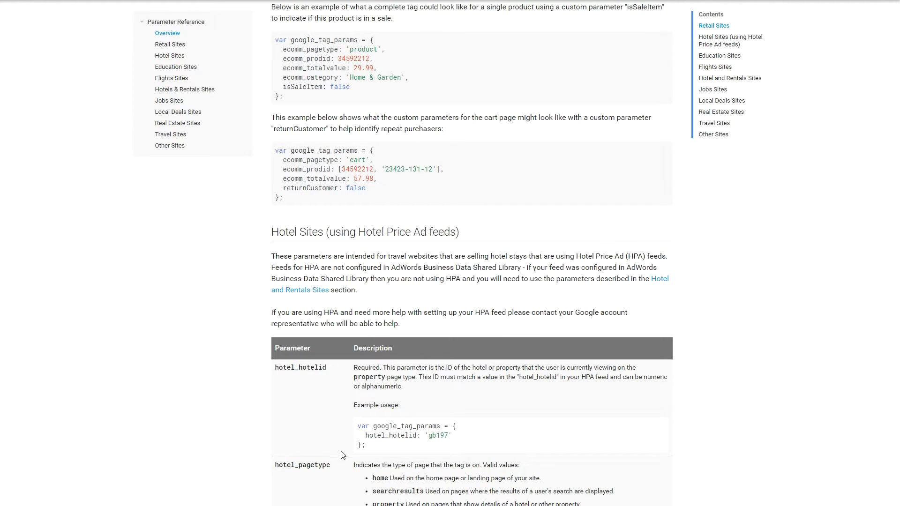
pyautogui.scroll(-7, 418, 270)
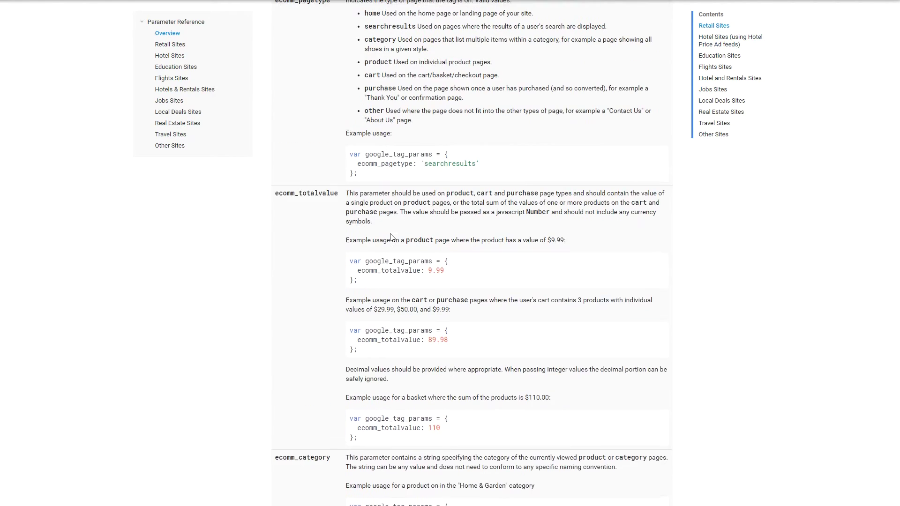
pyautogui.scroll(1, 391, 238)
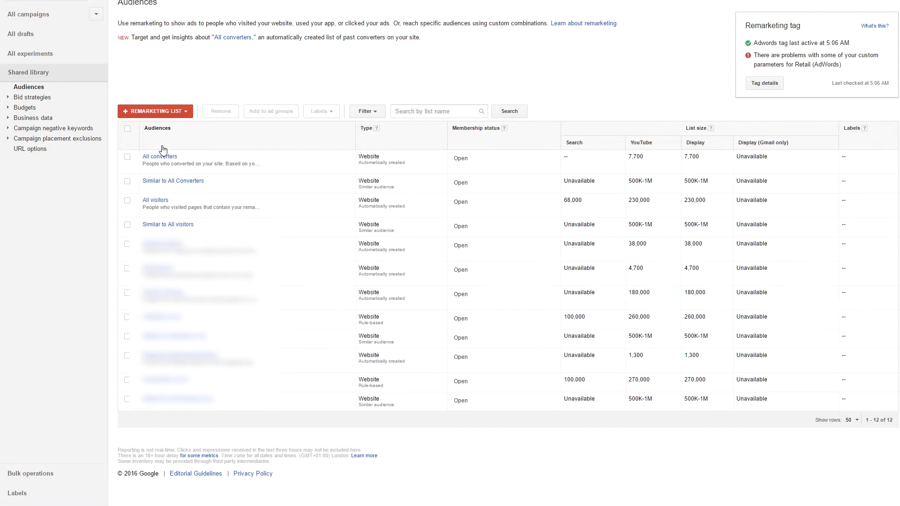
# Step: Start a new remarketing list of the Website visitors type
pyautogui.click(188, 114)
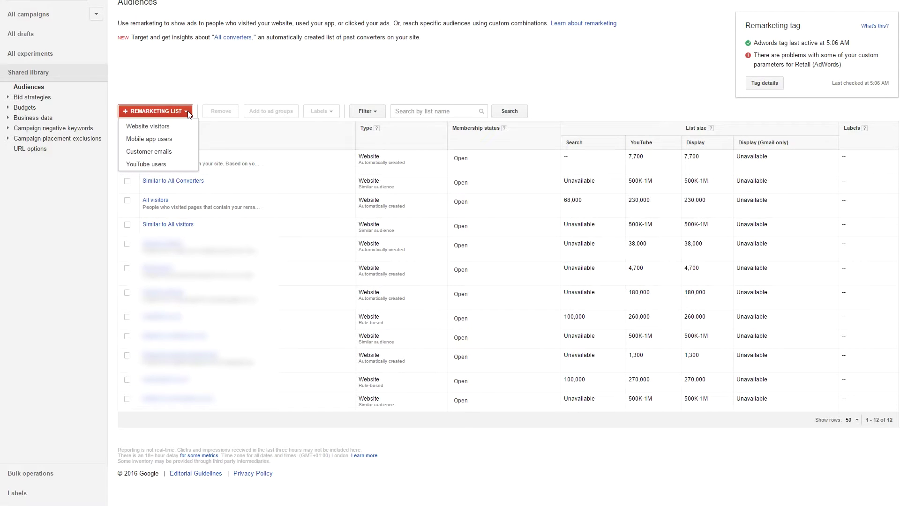
pyautogui.click(157, 130)
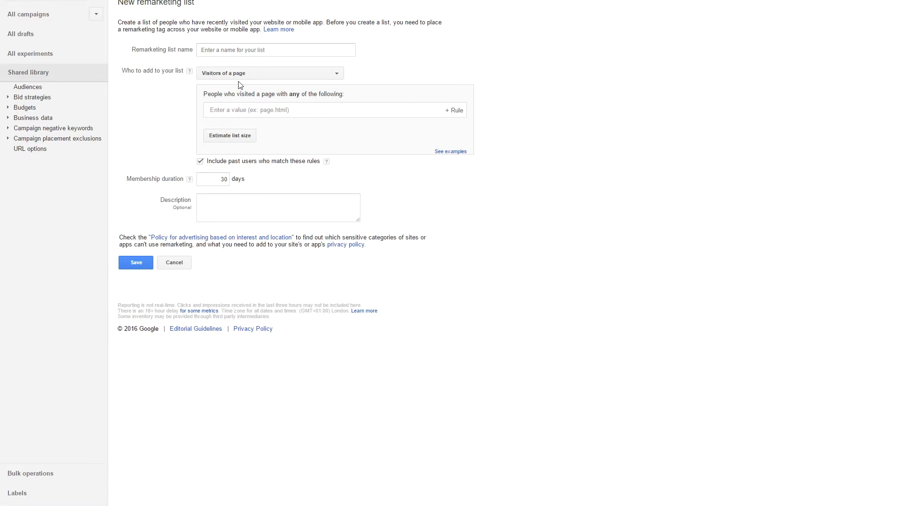
# Step: Name the list 'non converters', make it a Custom combination requiring all audiences, and add All visitors
pyautogui.click(224, 51)
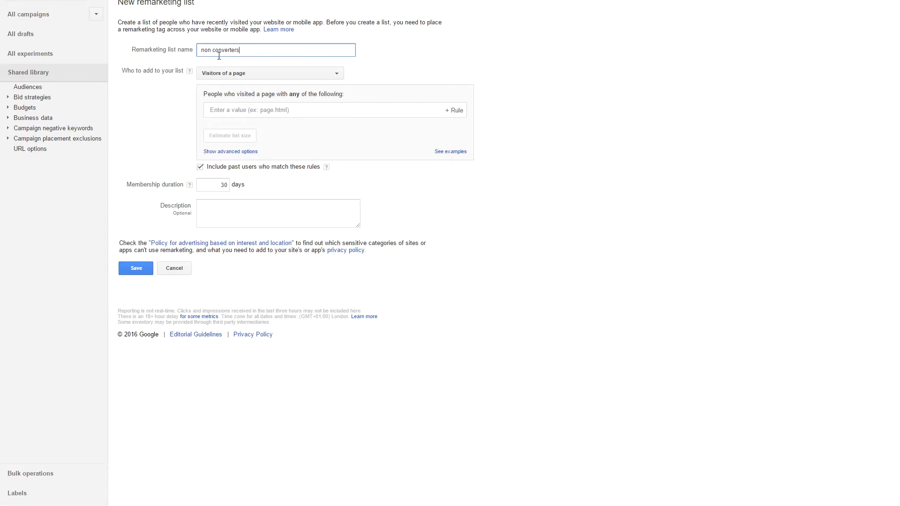
pyautogui.click(248, 76)
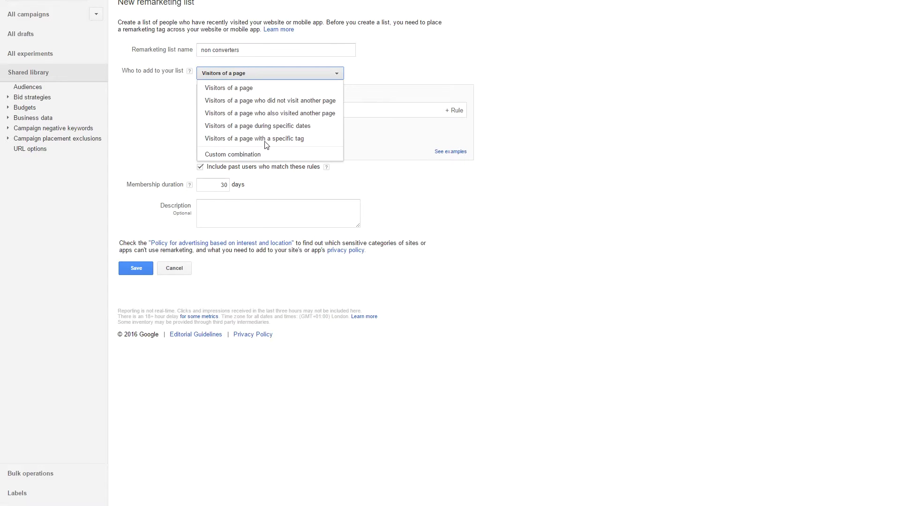
pyautogui.click(242, 155)
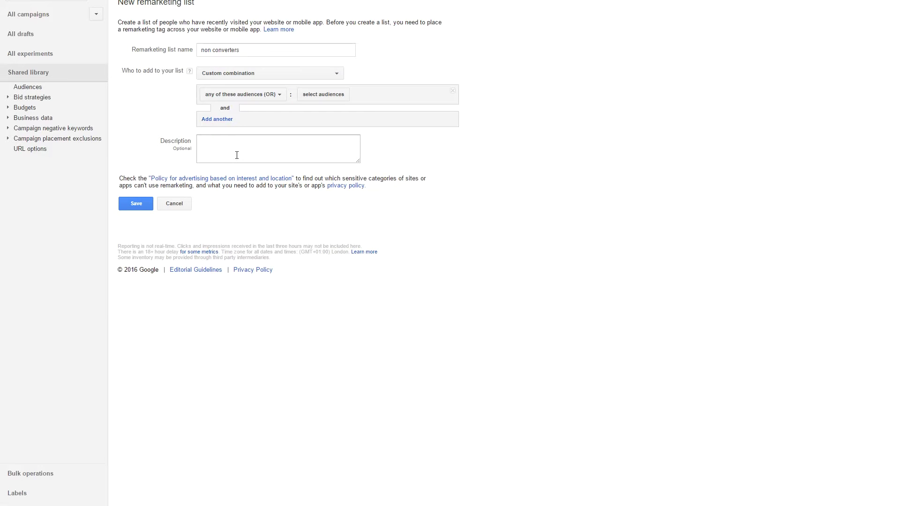
pyautogui.click(270, 94)
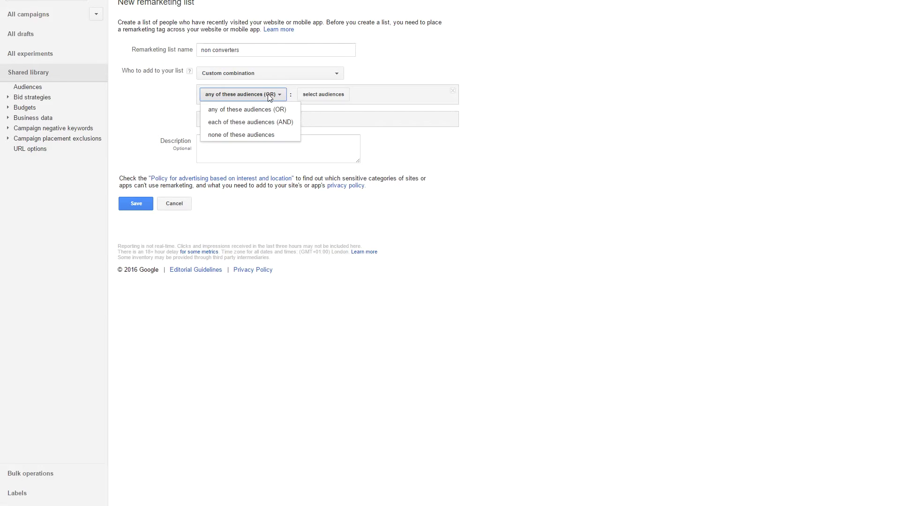
pyautogui.click(263, 124)
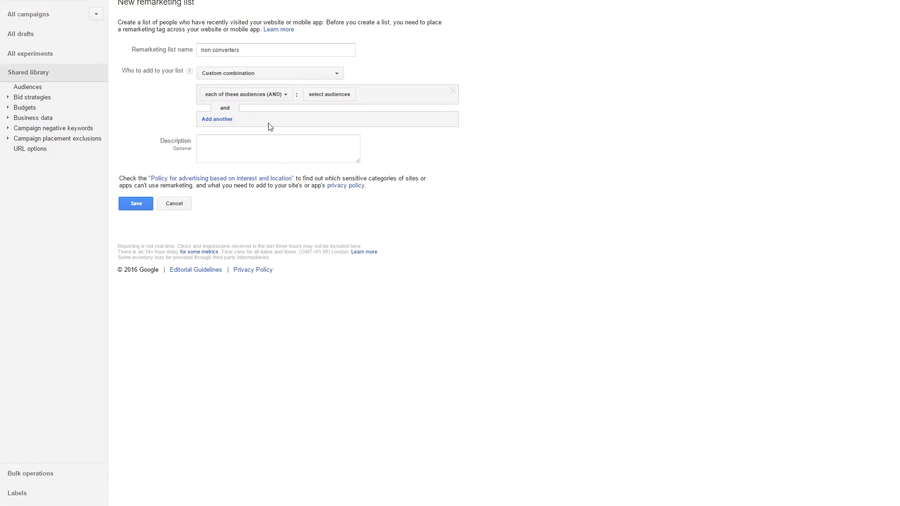
pyautogui.click(337, 96)
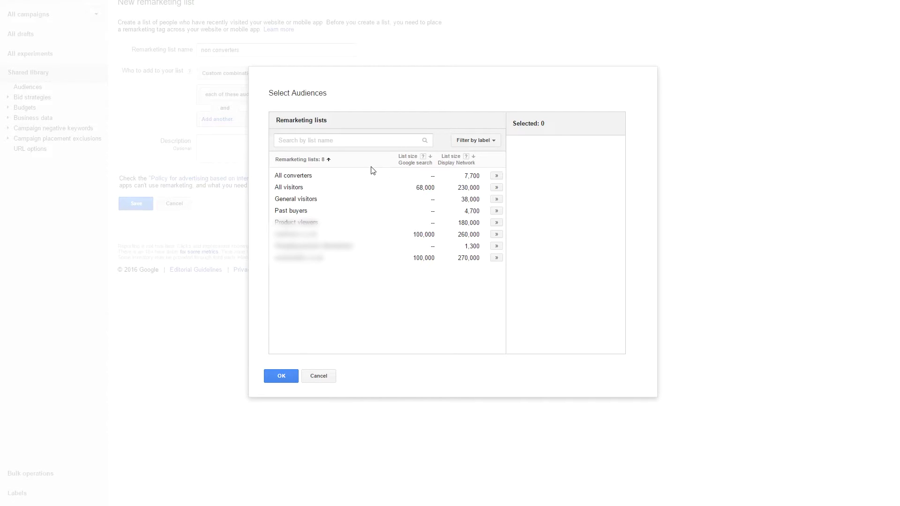
pyautogui.click(496, 188)
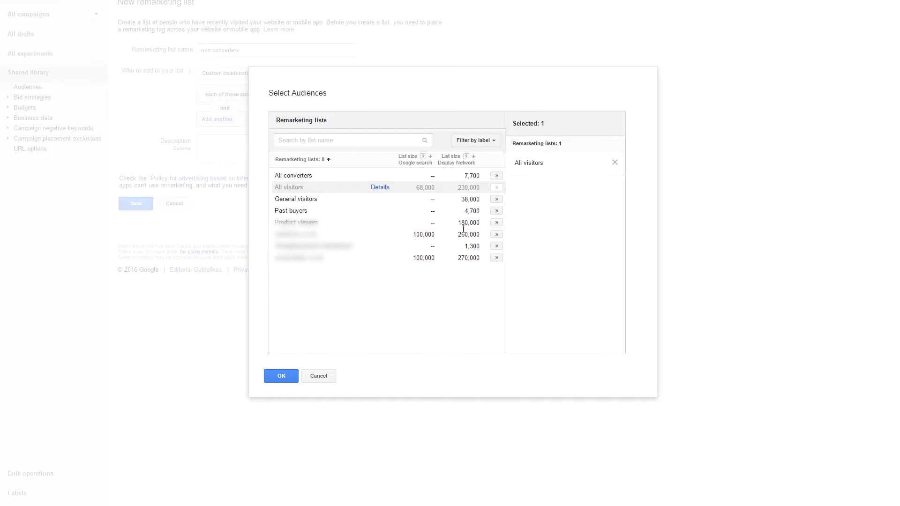
# Step: Confirm All visitors, add a second rule excluding All converters, and save the list
pyautogui.click(281, 376)
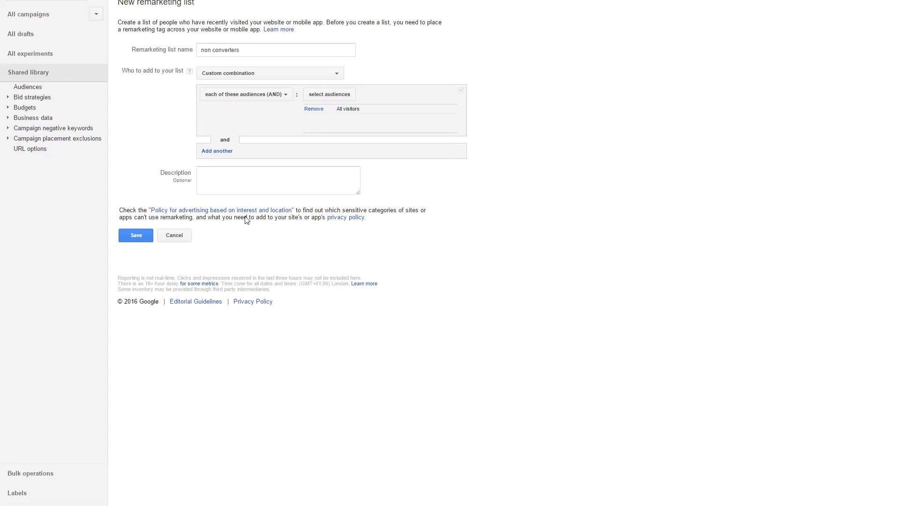
pyautogui.click(209, 152)
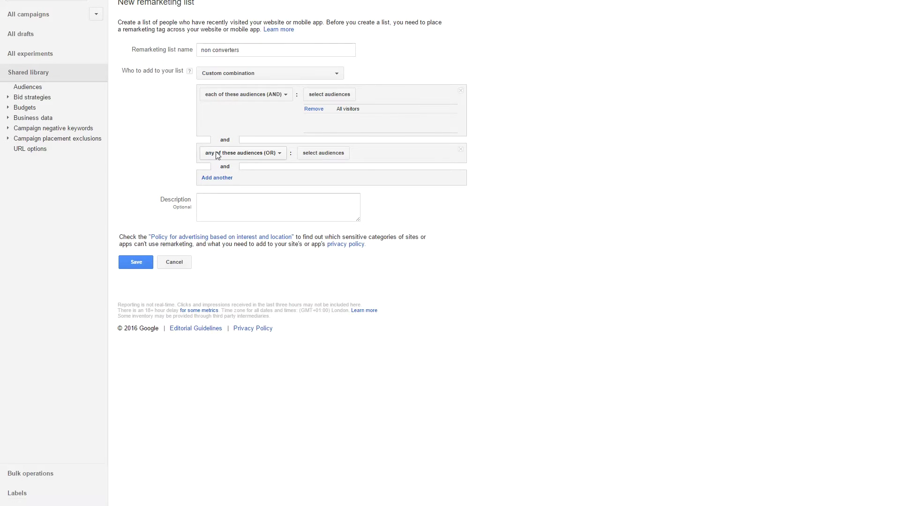
pyautogui.click(230, 152)
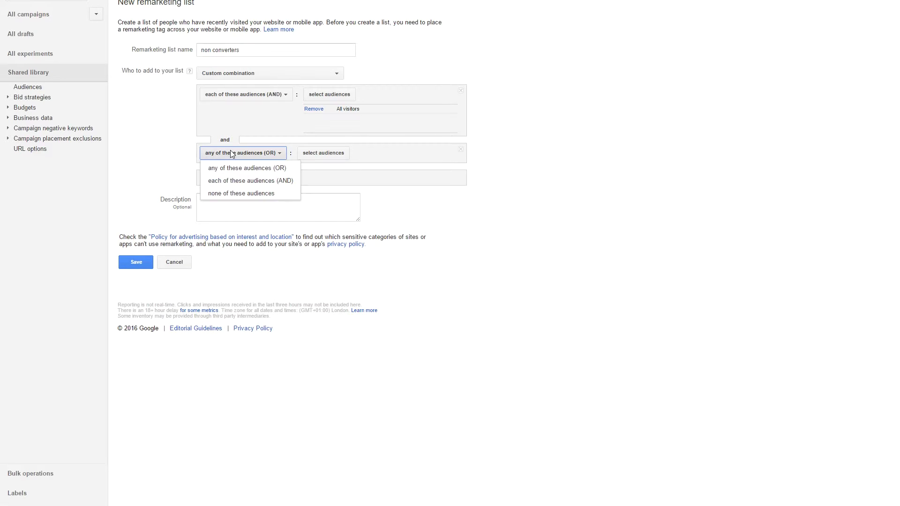
pyautogui.click(247, 194)
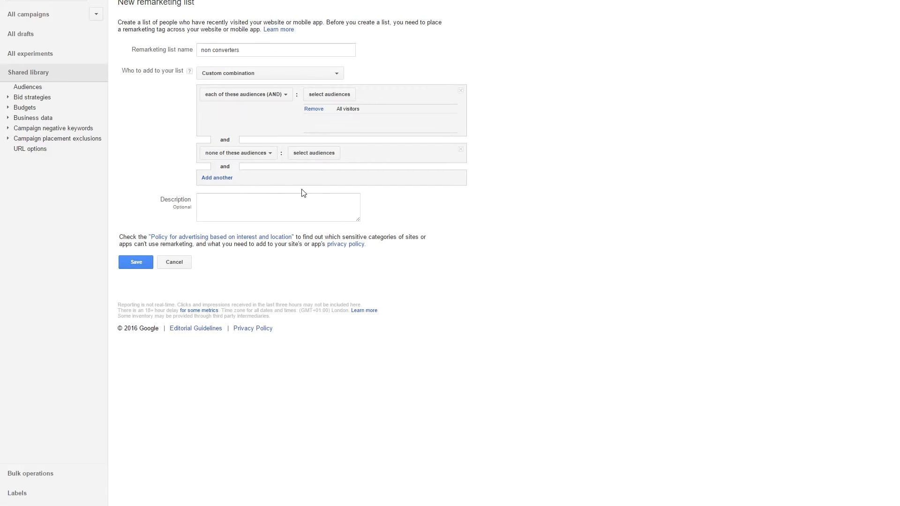
pyautogui.click(307, 155)
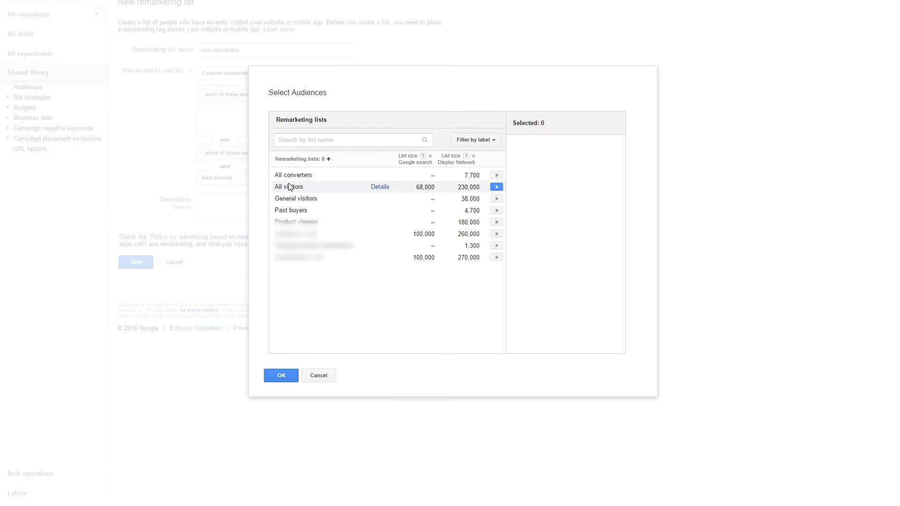
pyautogui.click(491, 177)
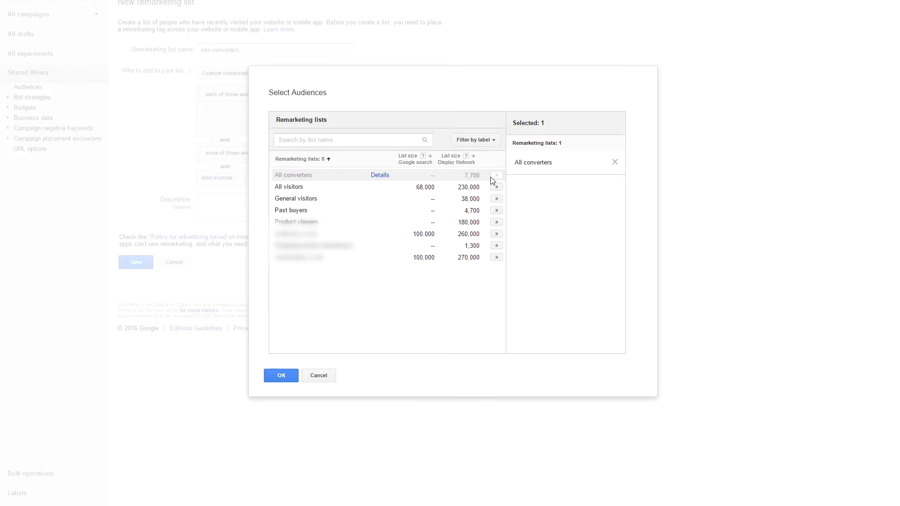
pyautogui.click(283, 375)
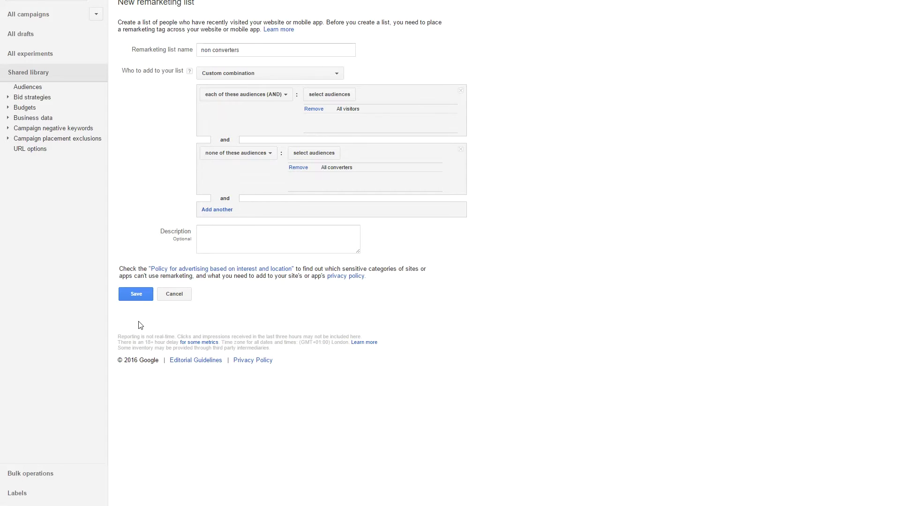
pyautogui.click(136, 295)
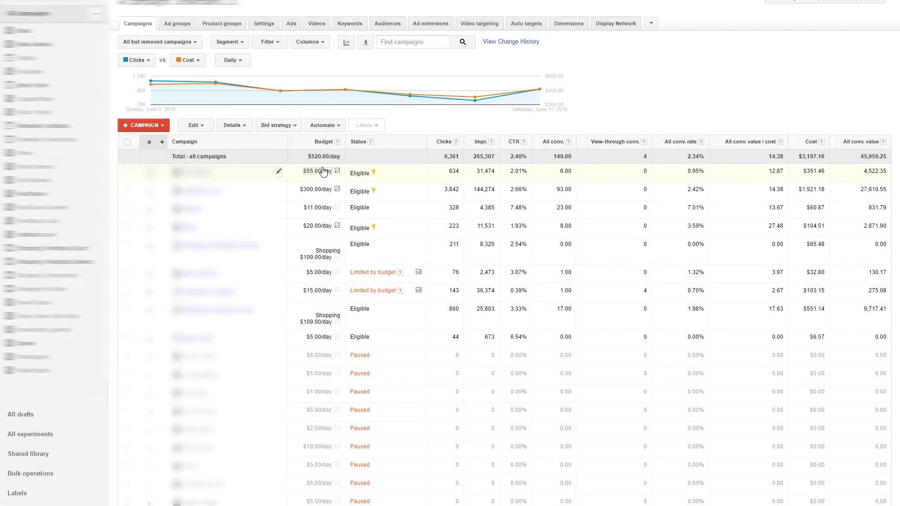
# Step: Create a Display Network only campaign named 'Test' with the Buy on your website goal
pyautogui.click(159, 127)
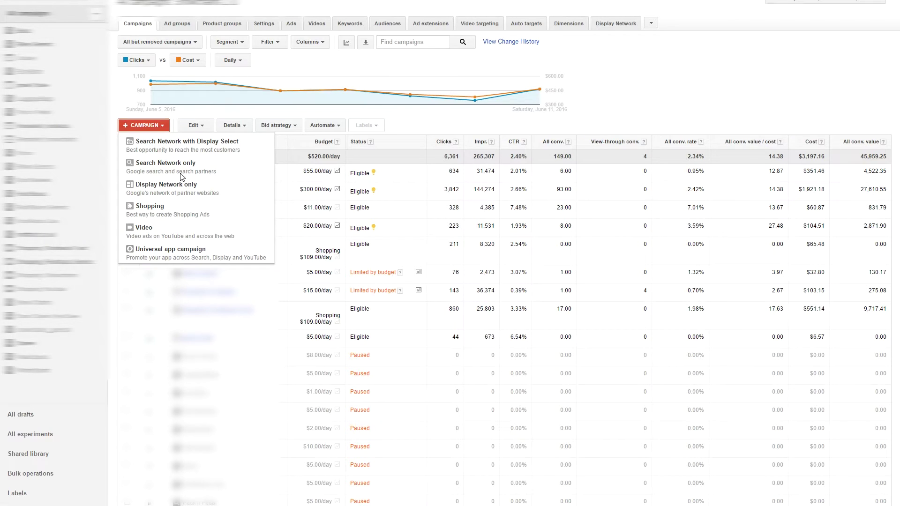
pyautogui.click(176, 190)
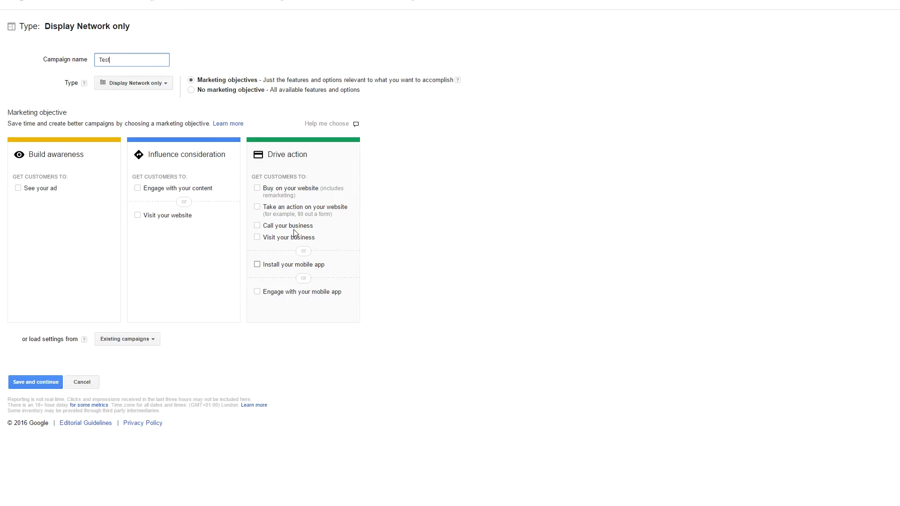
pyautogui.click(275, 194)
pyautogui.click(274, 194)
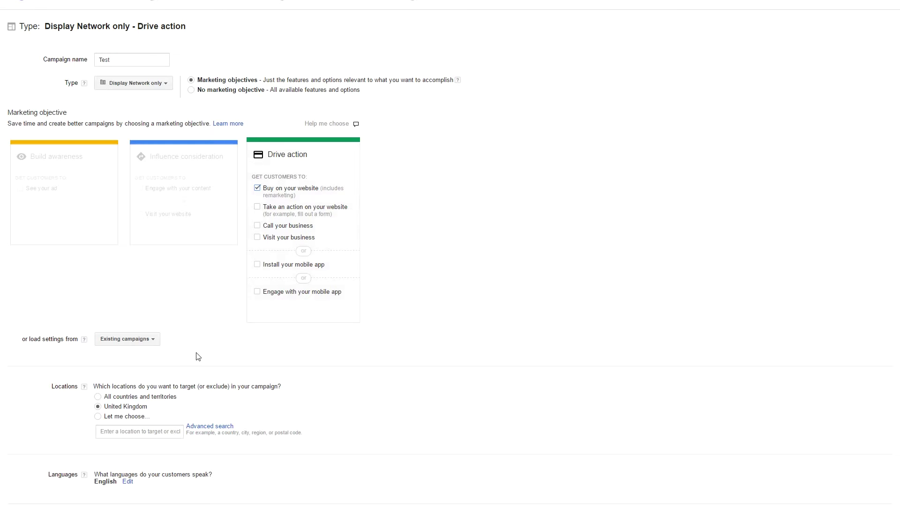
# Step: Switch the campaign bid strategy to Manual CPC and set a $10 daily budget
pyautogui.scroll(-5, 407, 337)
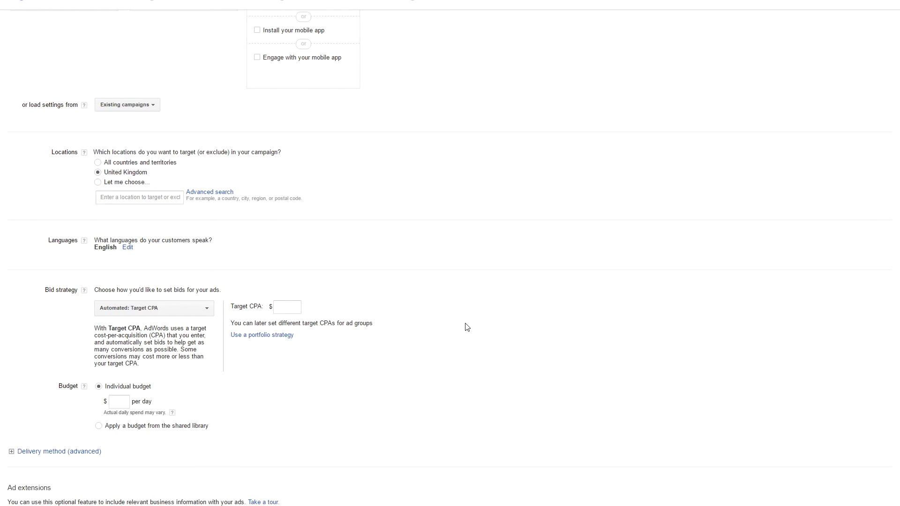
pyautogui.scroll(-3, 461, 325)
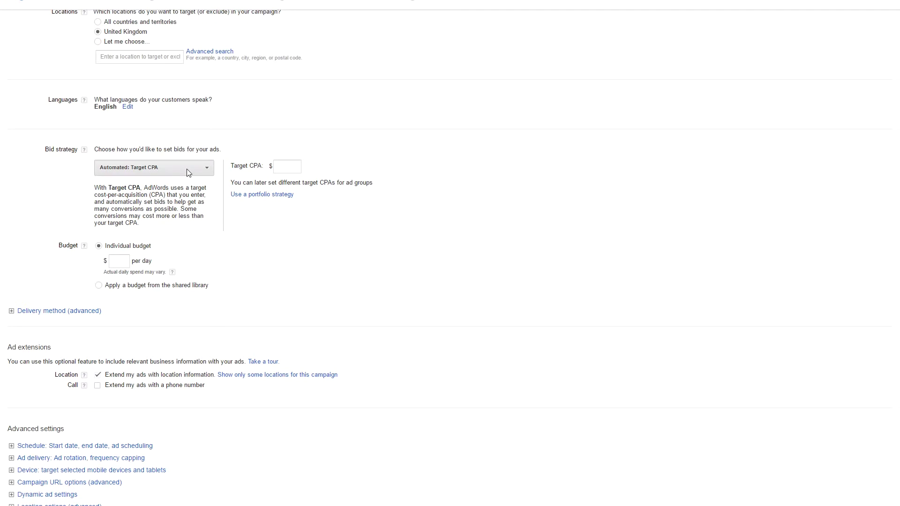
pyautogui.click(187, 171)
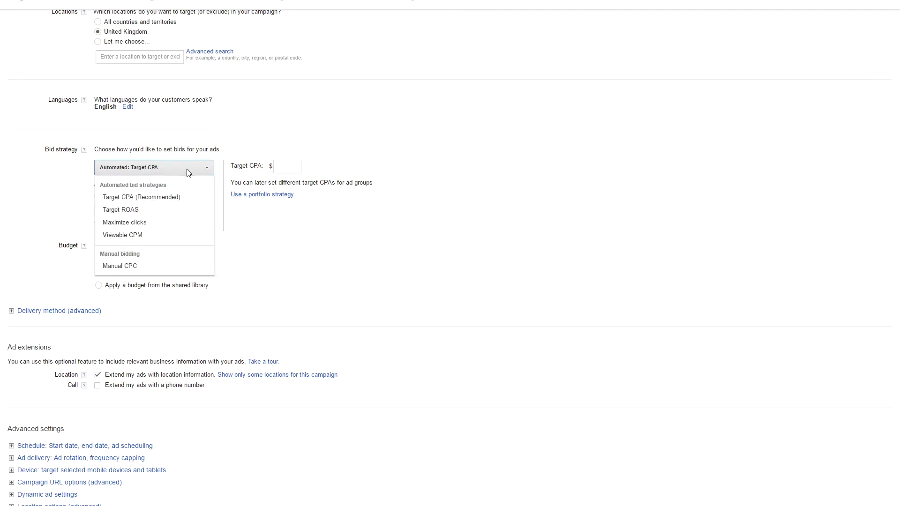
pyautogui.click(115, 266)
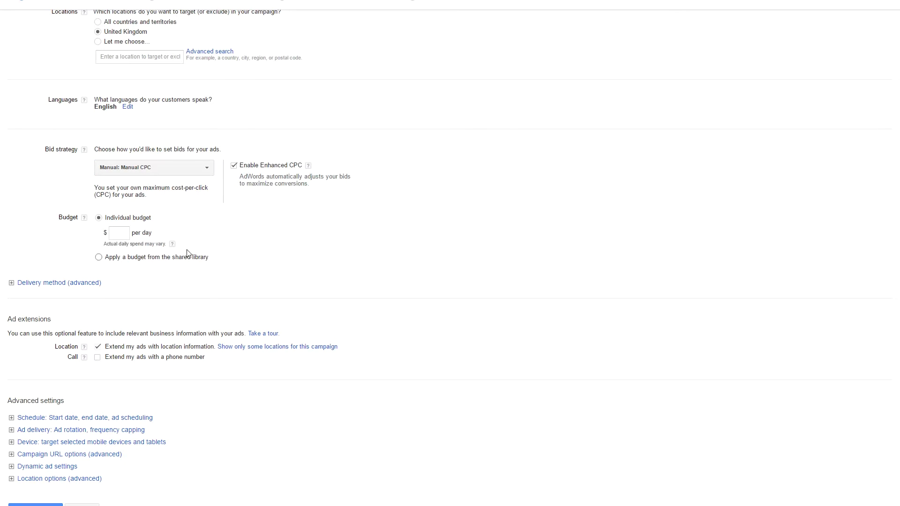
pyautogui.click(119, 233)
pyautogui.click(115, 238)
pyautogui.click(268, 270)
pyautogui.scroll(-1, 267, 270)
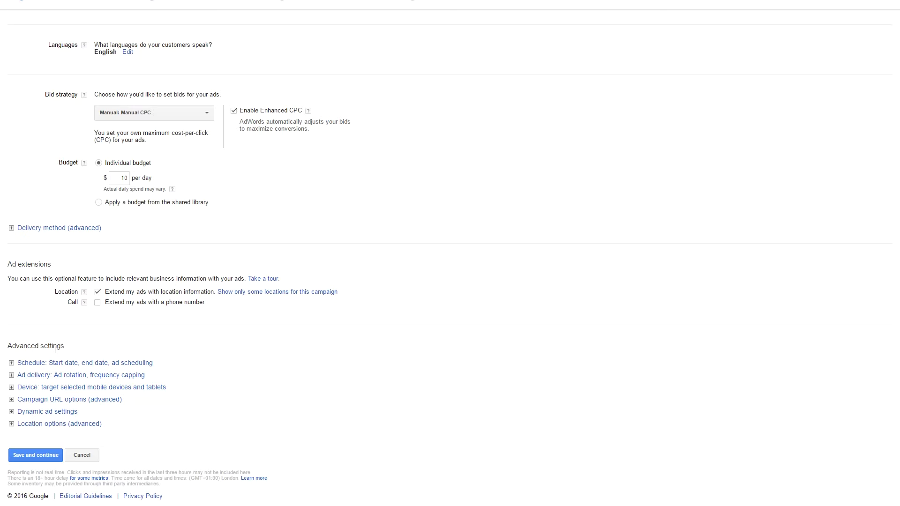
# Step: Expand Dynamic ad settings, enable Use dynamic ads, and open the Business type list
pyautogui.click(26, 416)
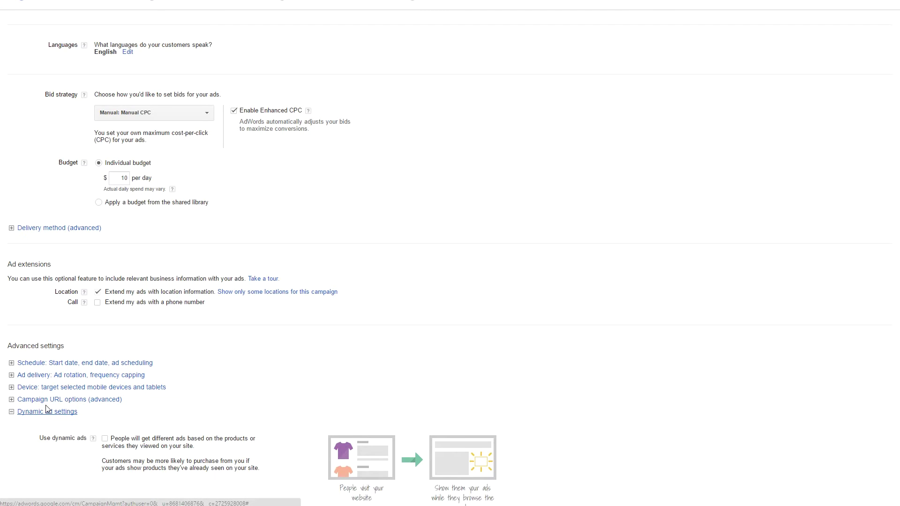
pyautogui.scroll(-3, 244, 347)
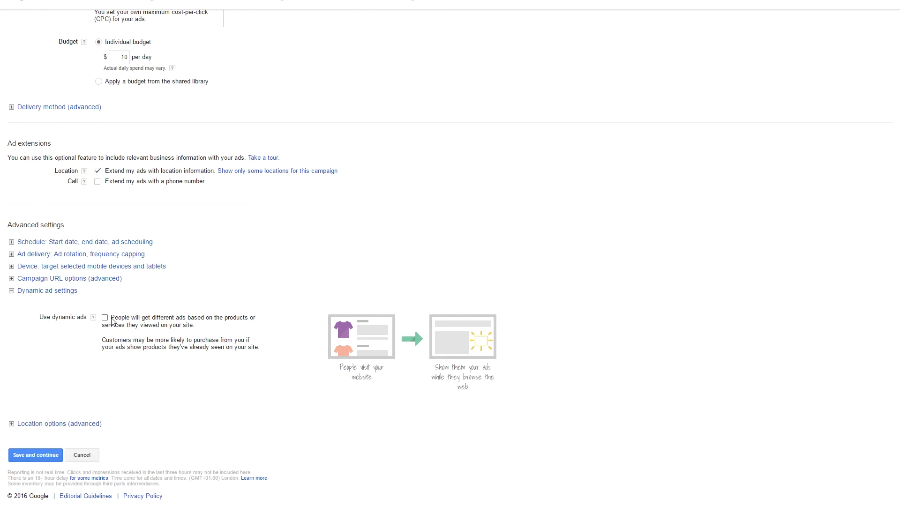
pyautogui.click(112, 318)
pyautogui.click(174, 344)
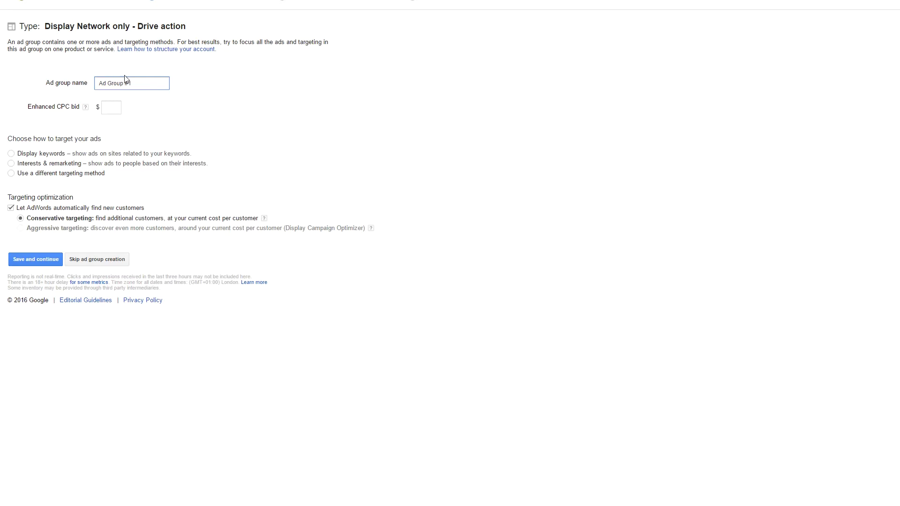
# Step: Set a .25 Enhanced CPC bid and target by Interests & remarketing > Remarketing lists
pyautogui.click(110, 108)
pyautogui.click(32, 164)
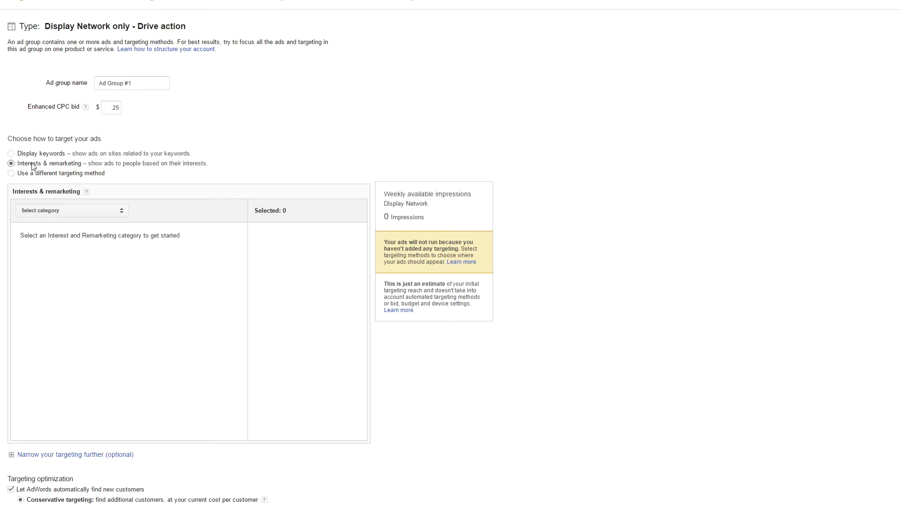
pyautogui.click(116, 214)
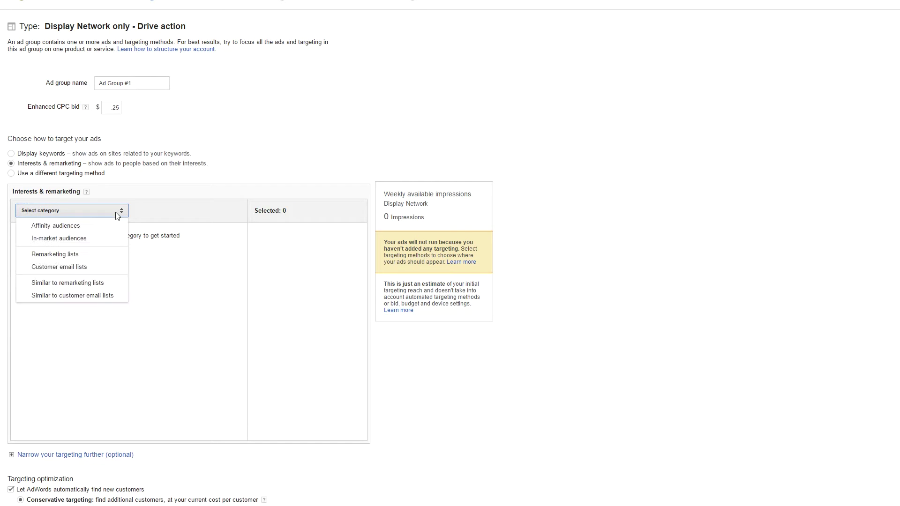
pyautogui.click(73, 256)
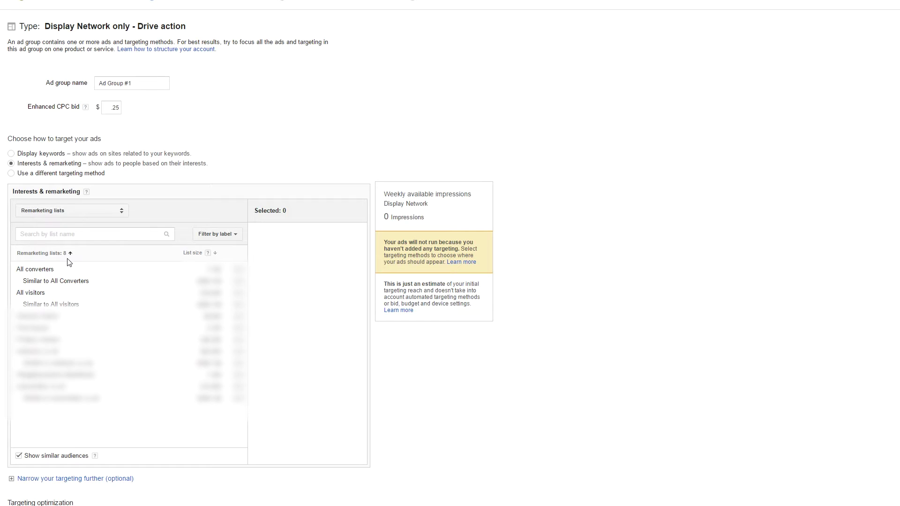
# Step: Add the All converters remarketing list to Ad Group #1 and save the ad group
pyautogui.moveTo(73, 347); pyautogui.dragTo(79, 349)
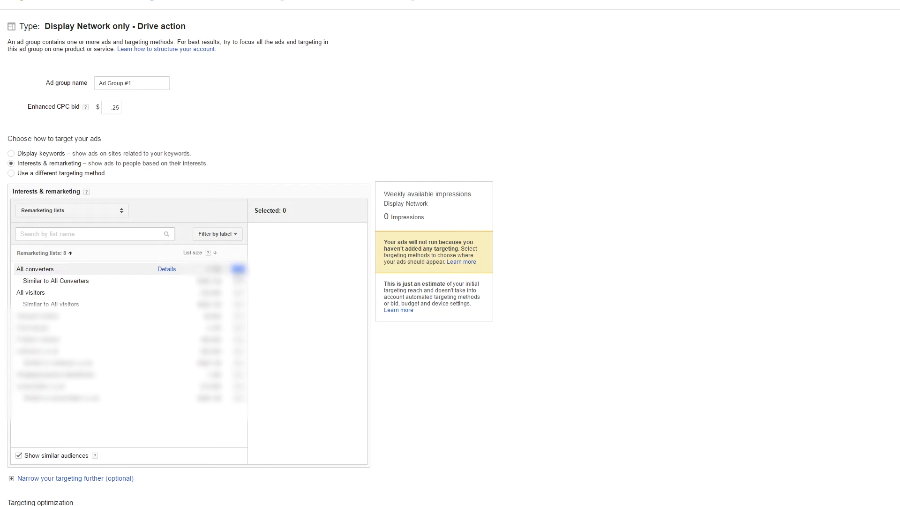
pyautogui.click(238, 269)
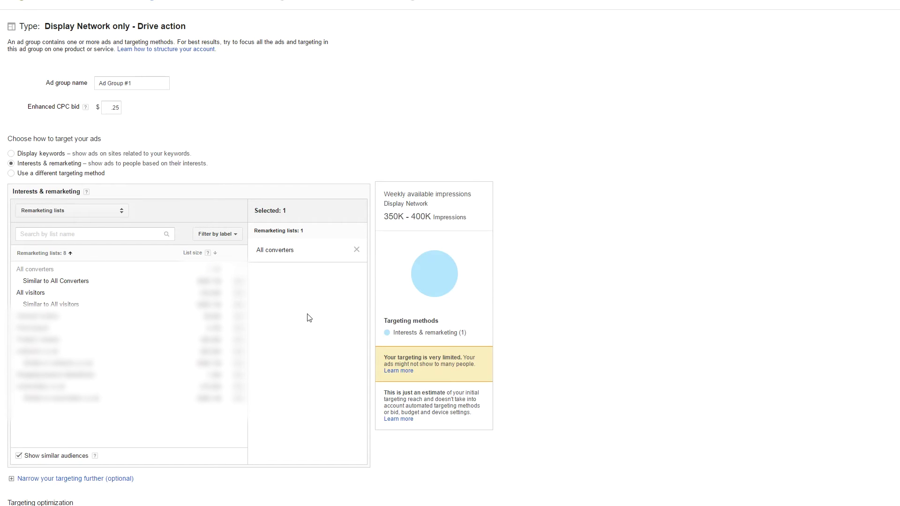
pyautogui.scroll(-3, 301, 353)
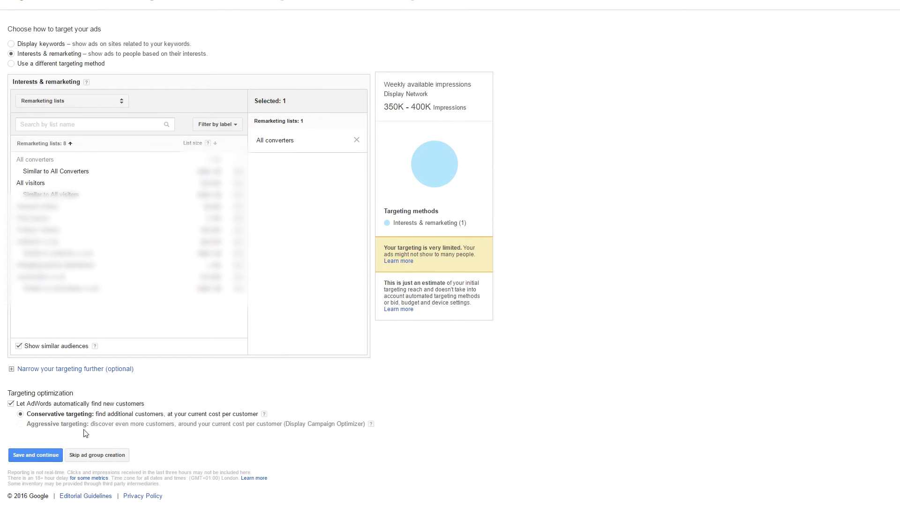
pyautogui.click(38, 456)
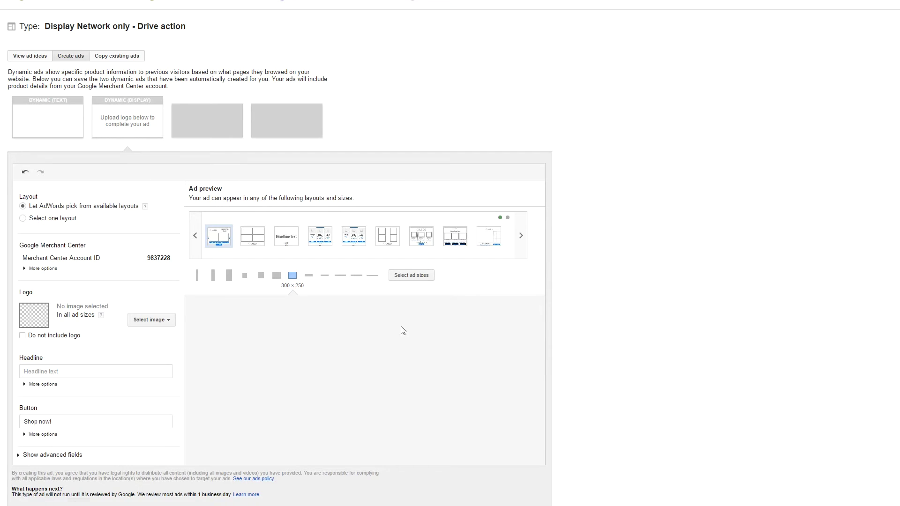
# Step: Preview the dynamic display ad in the first layout, a 300 × 250 two-product carousel
pyautogui.click(217, 249)
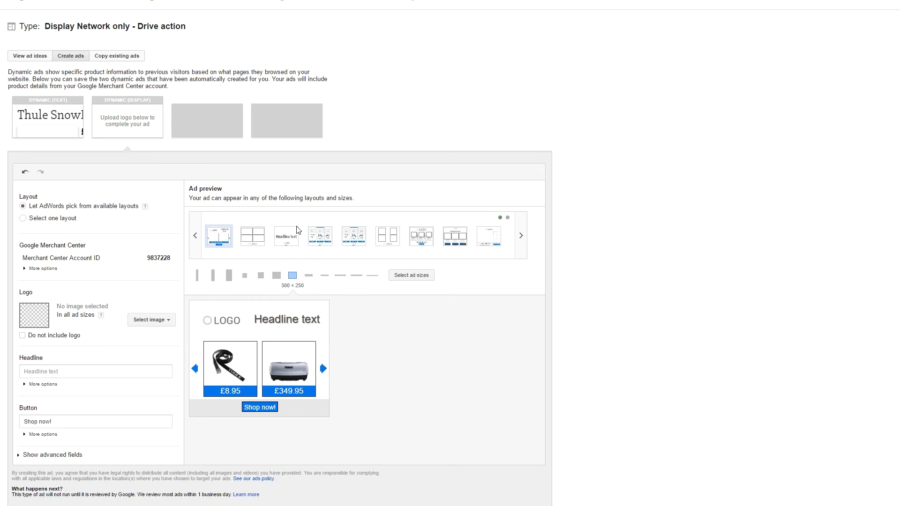
# Step: Preview the second, Horsepower, Flip down I, Flip down II and three-product headline layouts
pyautogui.click(260, 232)
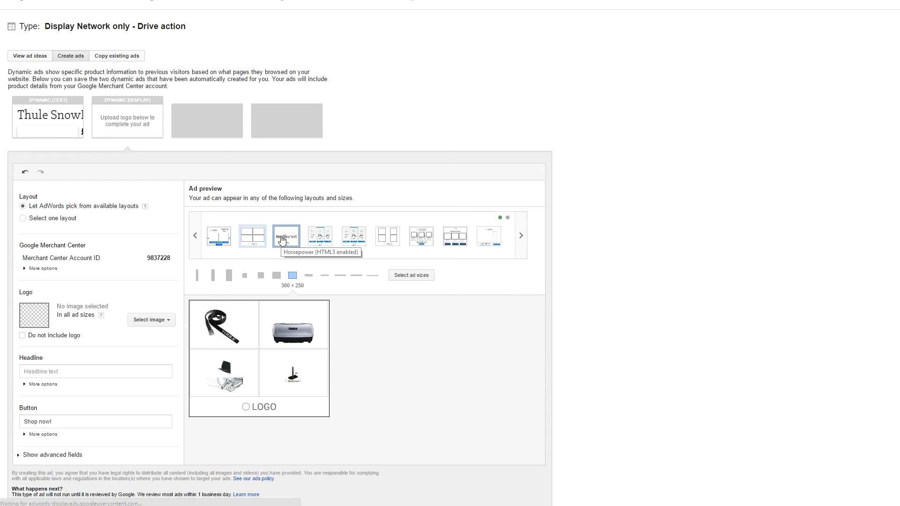
pyautogui.click(282, 239)
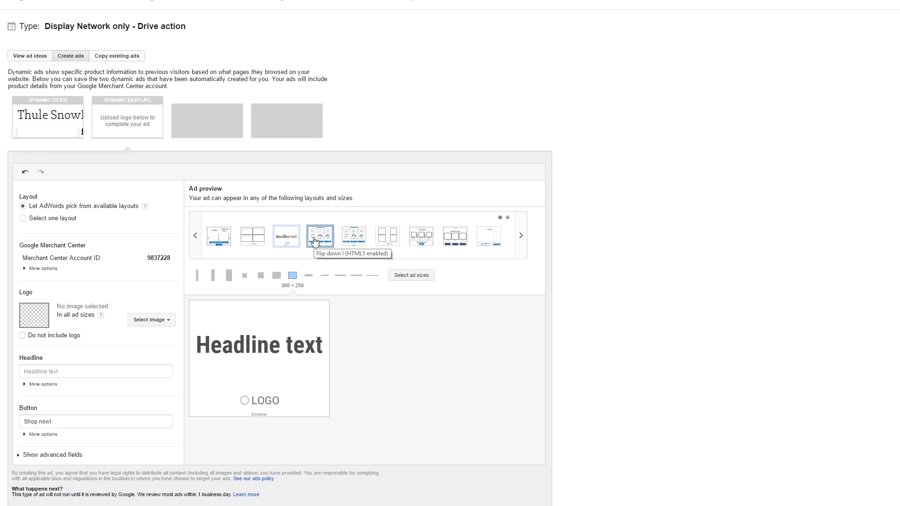
pyautogui.click(314, 240)
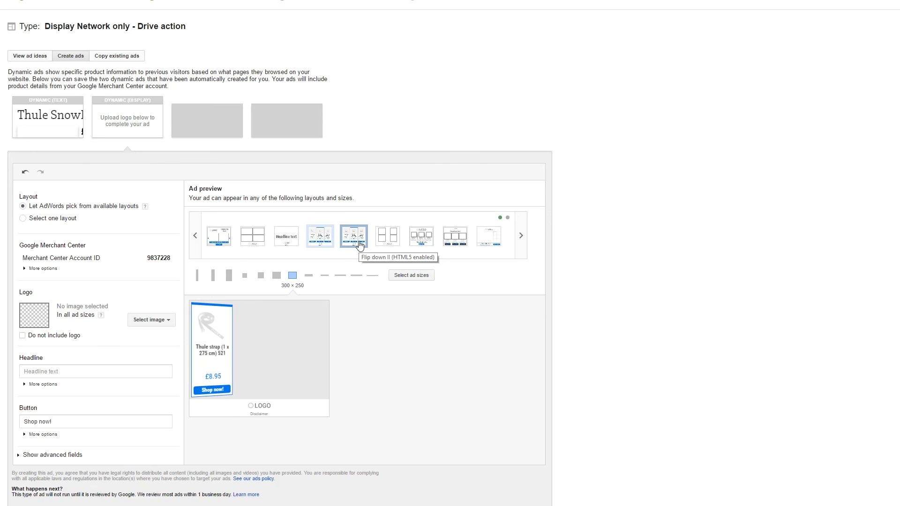
pyautogui.click(392, 239)
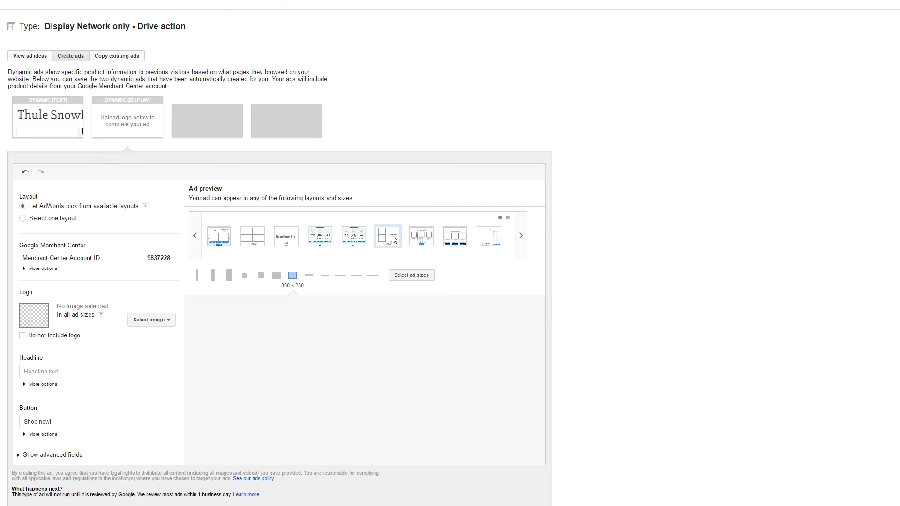
pyautogui.click(447, 237)
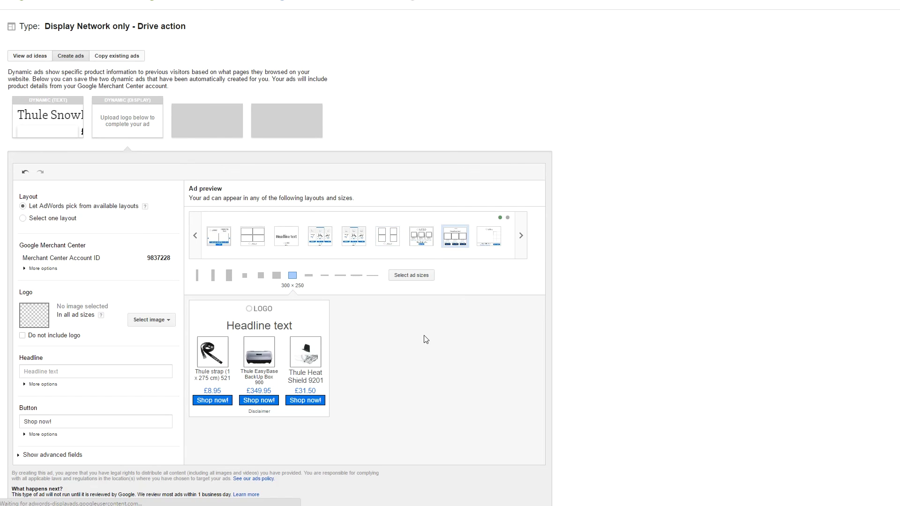
# Step: Save the dynamic ads, which fails because the logo is required
pyautogui.scroll(-3, 373, 347)
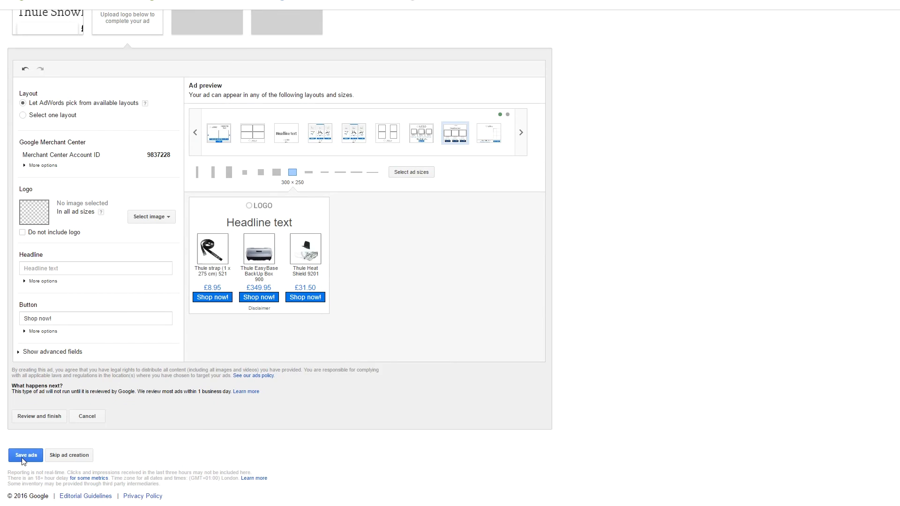
pyautogui.click(24, 455)
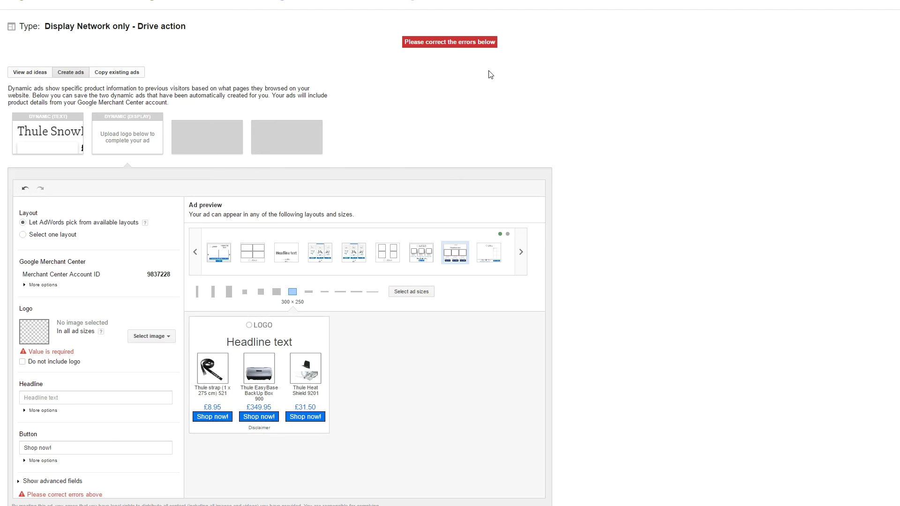
pyautogui.scroll(-3, 93, 291)
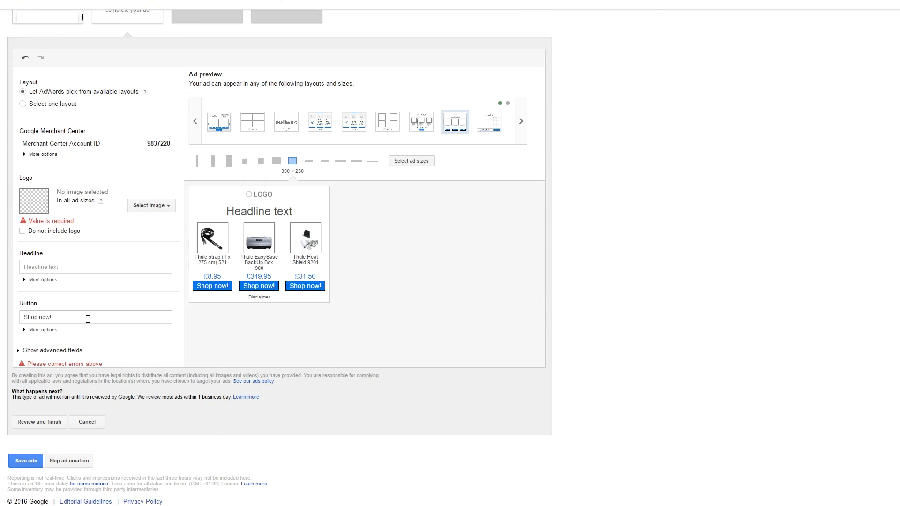